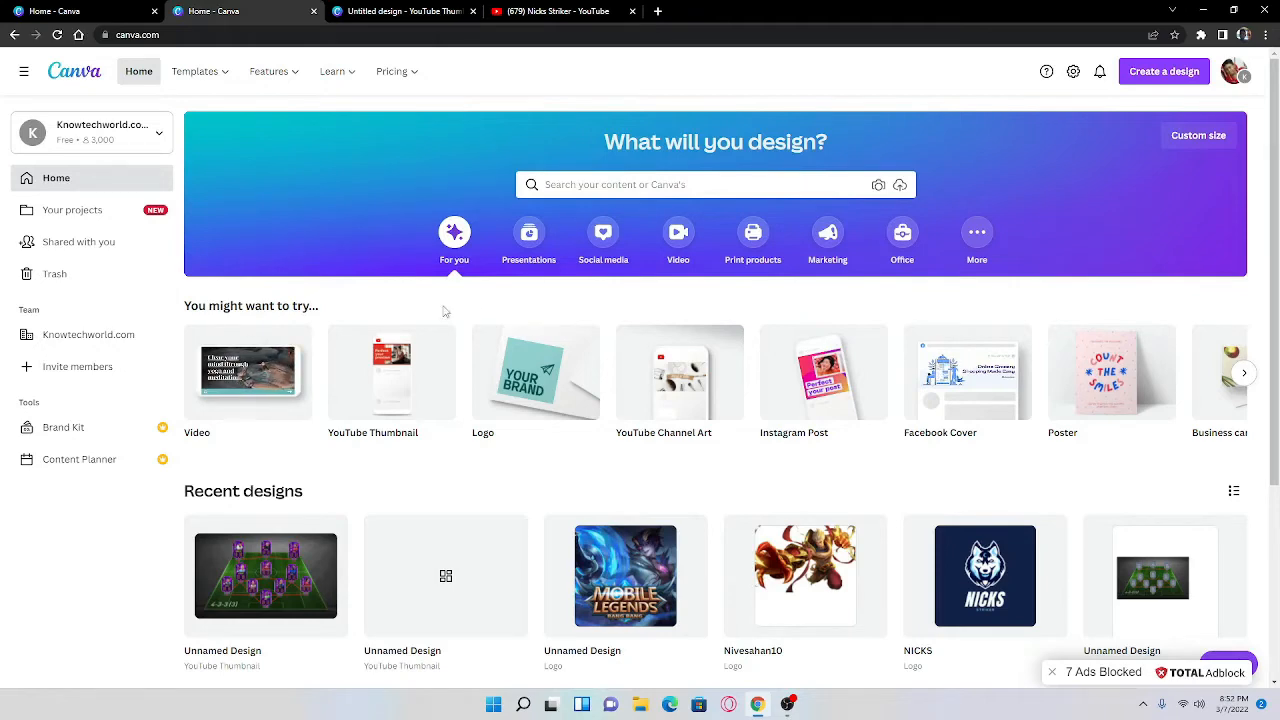
pyautogui.scroll(-2, 471, 600)
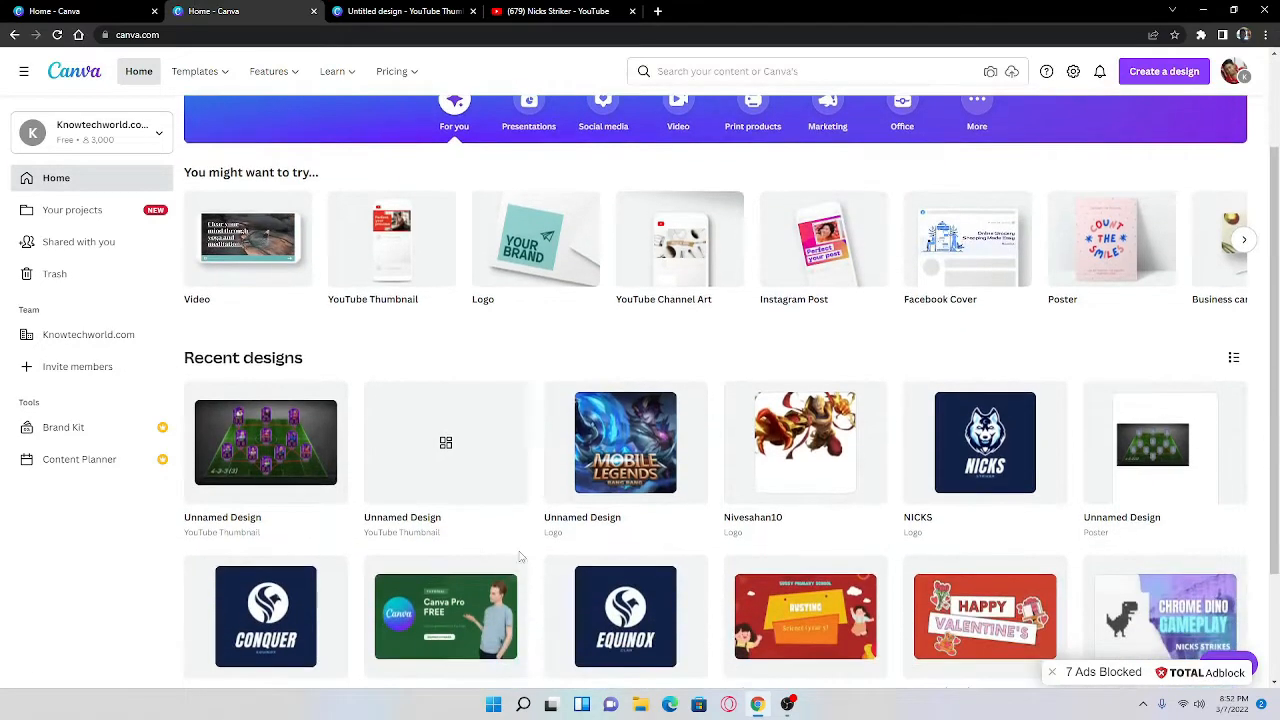
pyautogui.scroll(-2, 520, 557)
pyautogui.scroll(4, 660, 477)
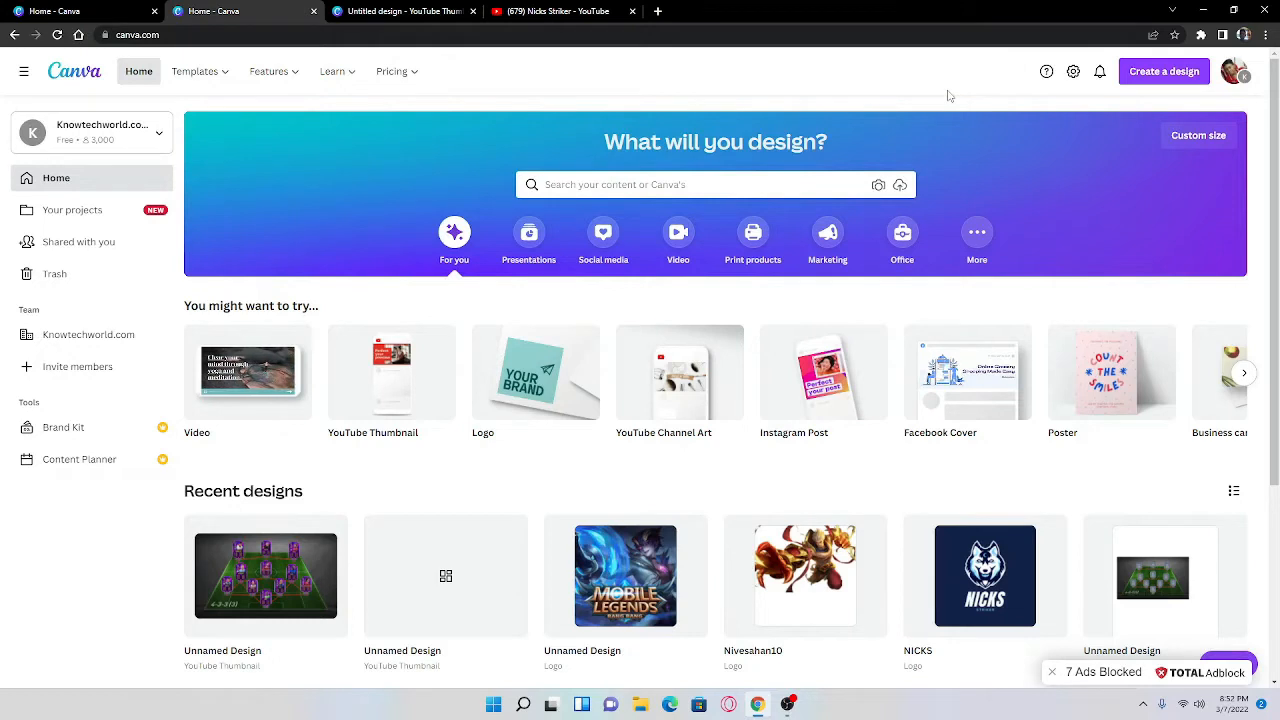
pyautogui.click(1164, 71)
pyautogui.click(1164, 71)
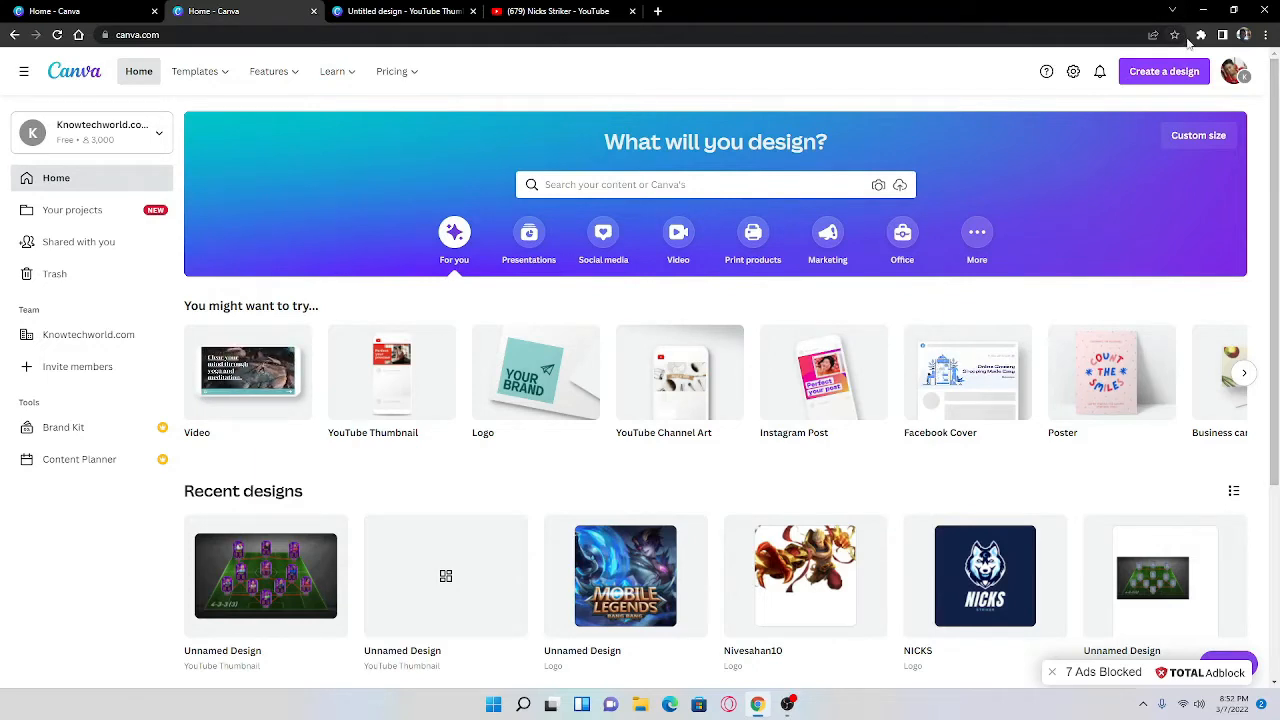
pyautogui.click(1152, 80)
pyautogui.click(1152, 80)
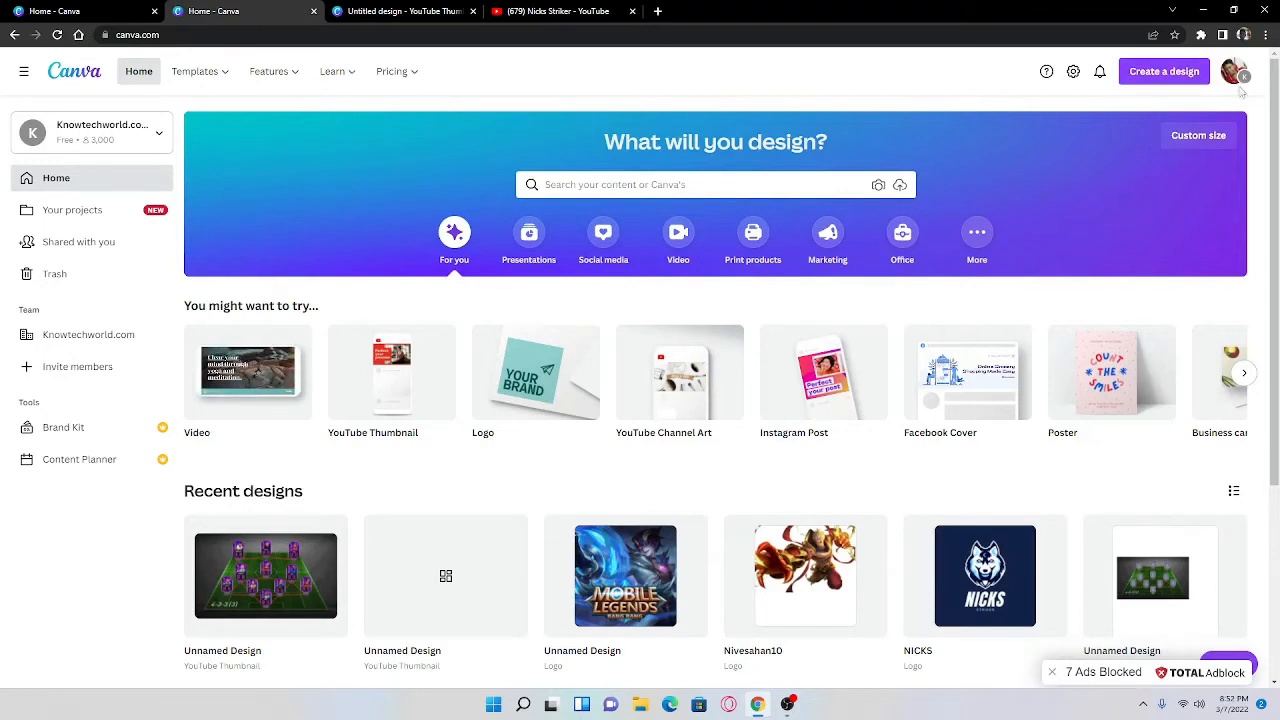
# Step: Create a new blank design of the YouTube Thumbnail type from the list of suggested design types
pyautogui.click(1162, 78)
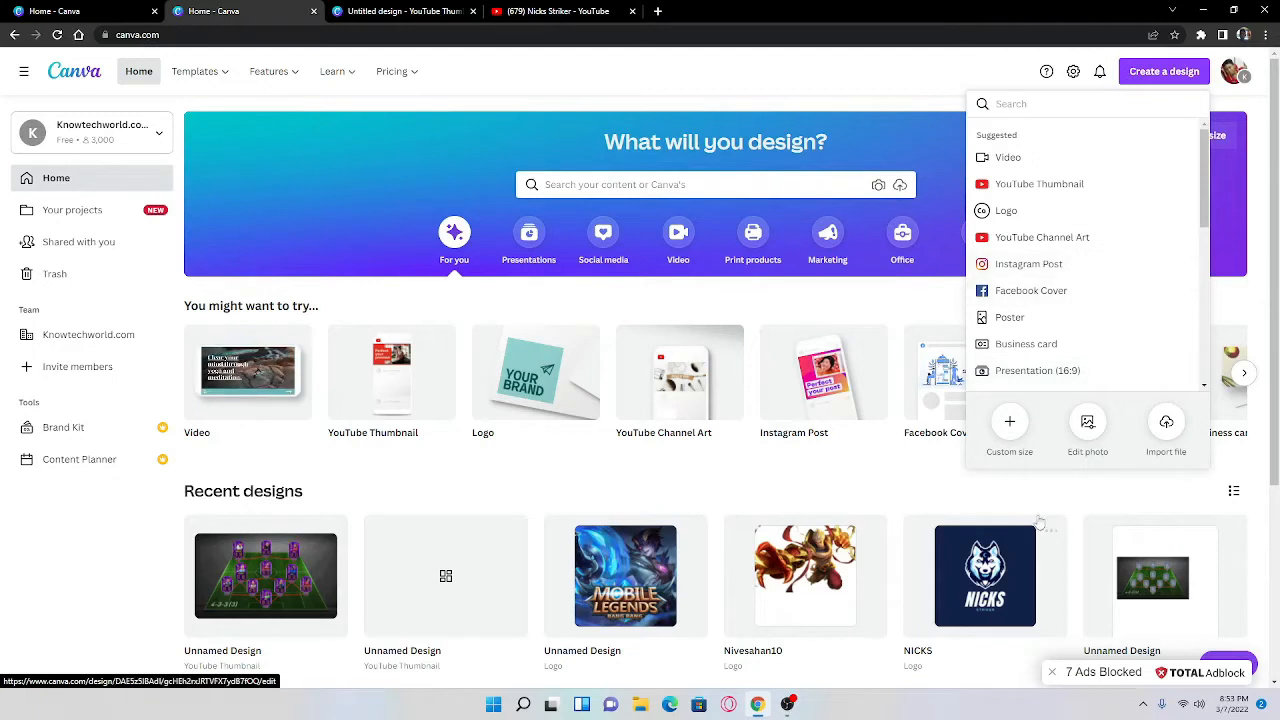
pyautogui.scroll(-4, 1080, 320)
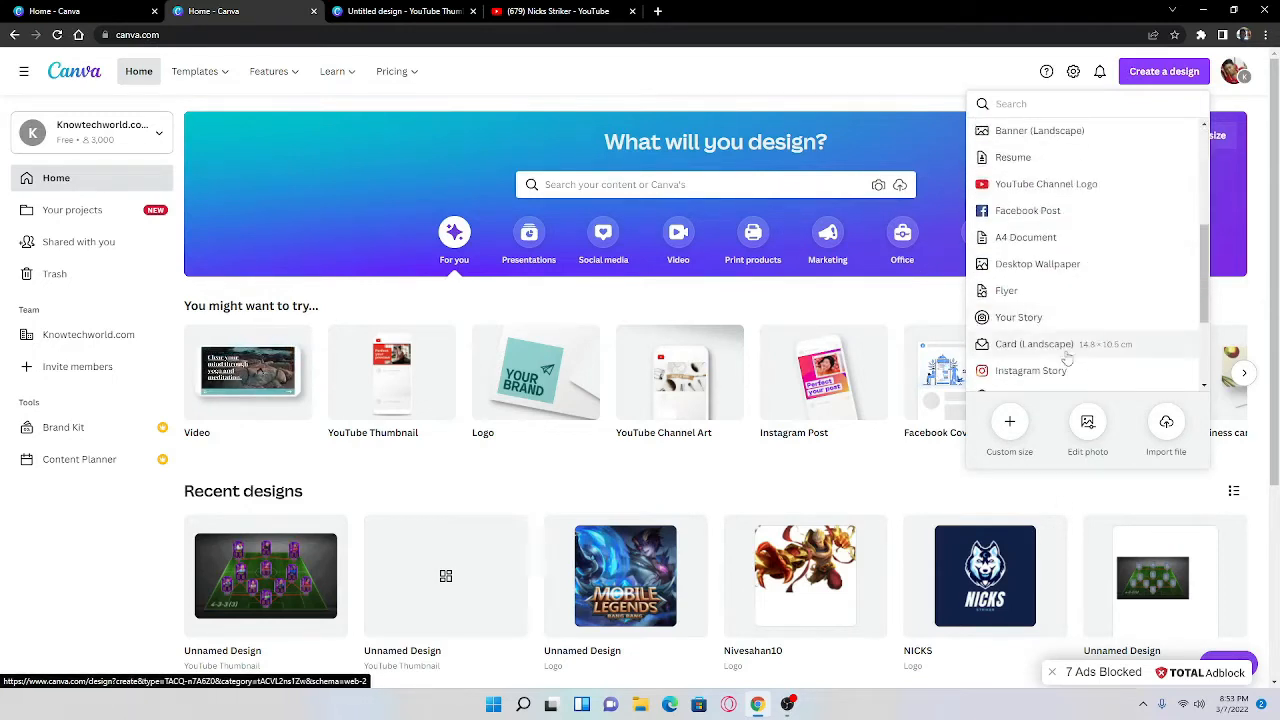
pyautogui.scroll(4, 1055, 366)
pyautogui.scroll(-2, 1080, 300)
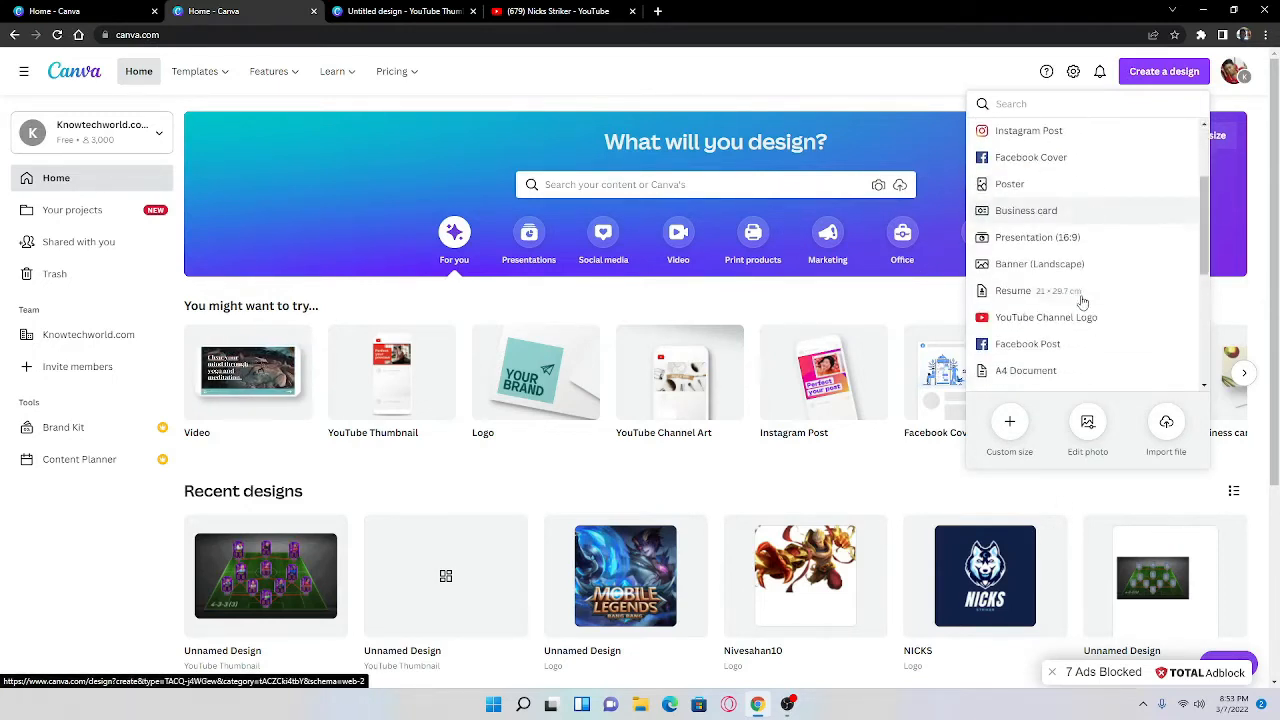
pyautogui.scroll(-1, 1065, 320)
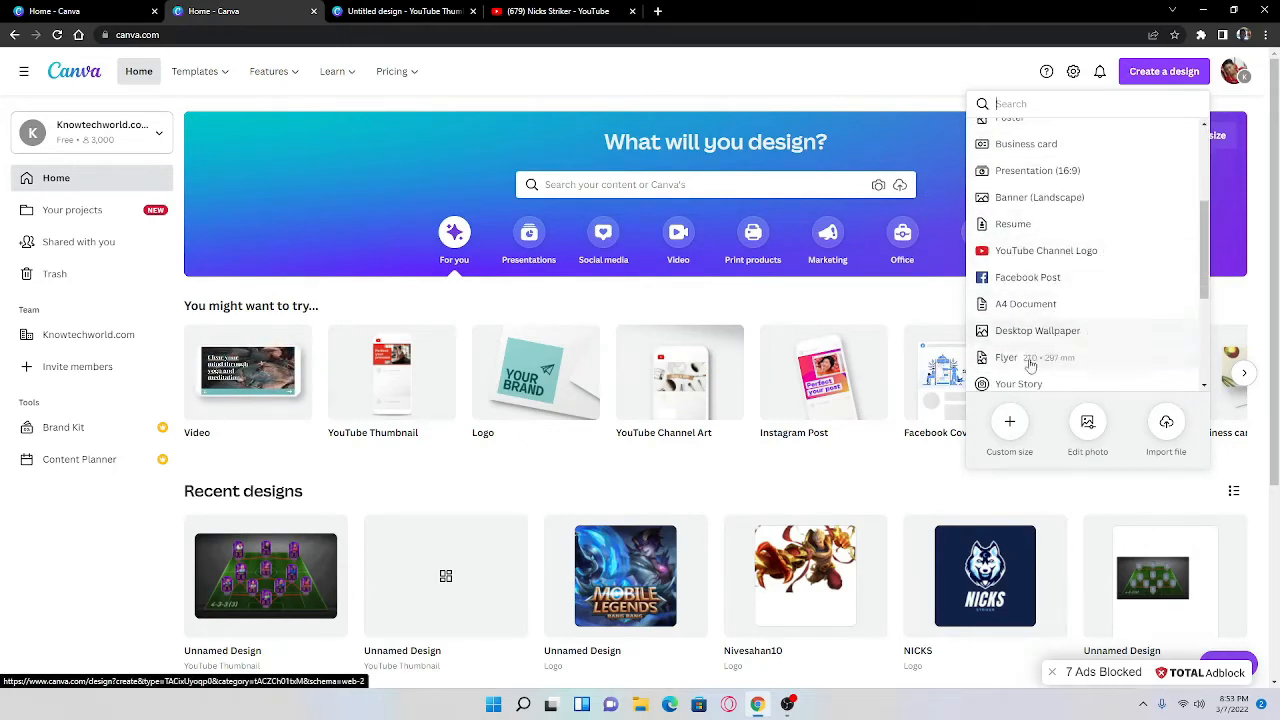
pyautogui.scroll(-2, 1040, 355)
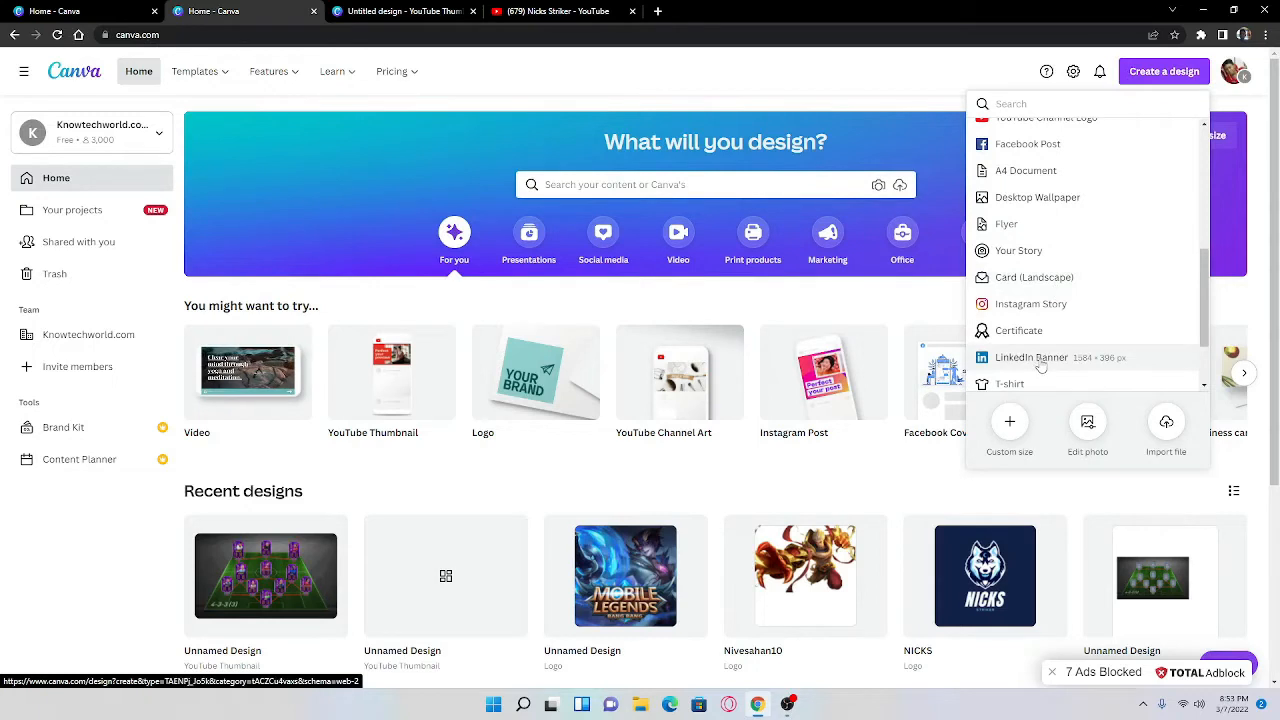
pyautogui.scroll(-1, 1045, 362)
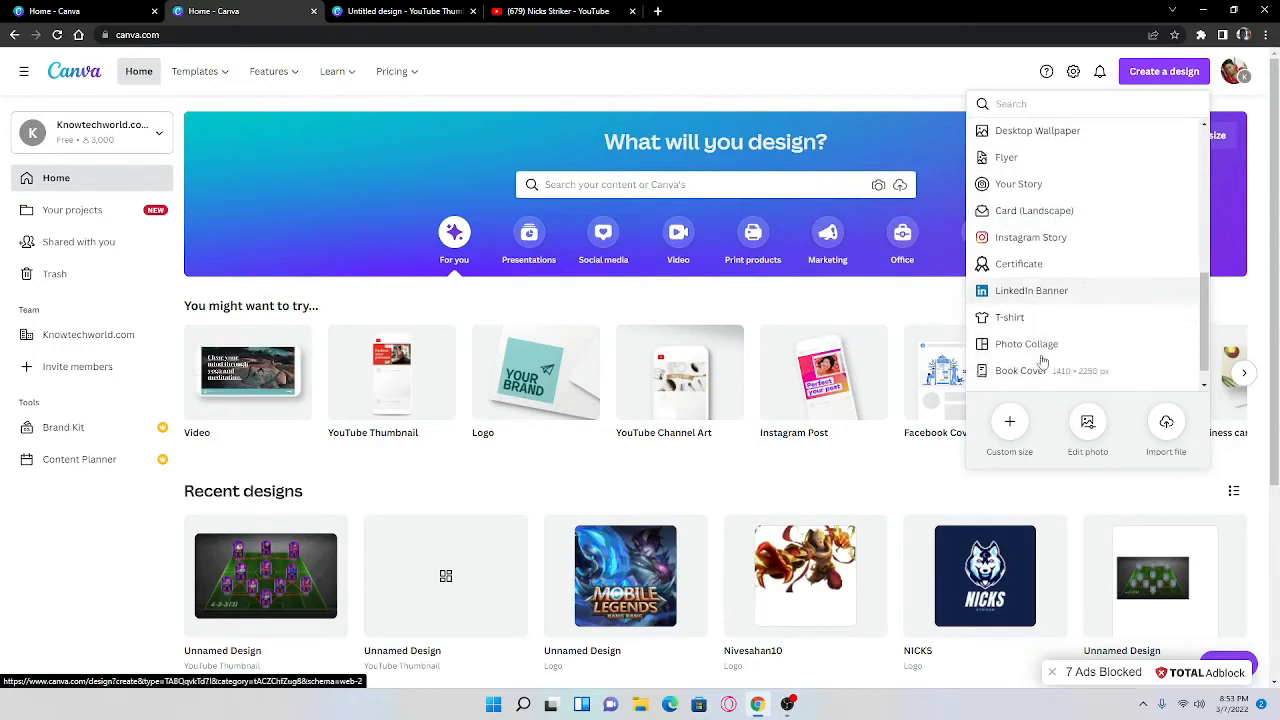
pyautogui.scroll(5, 1048, 345)
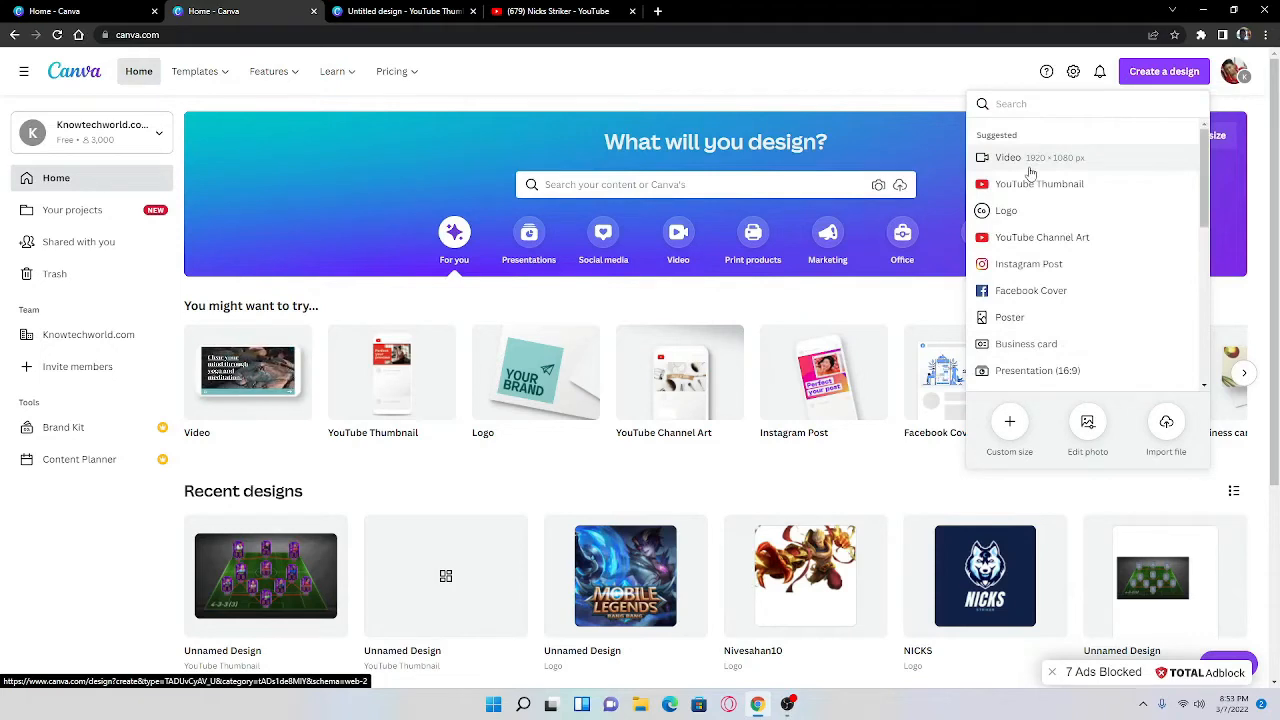
pyautogui.click(1008, 188)
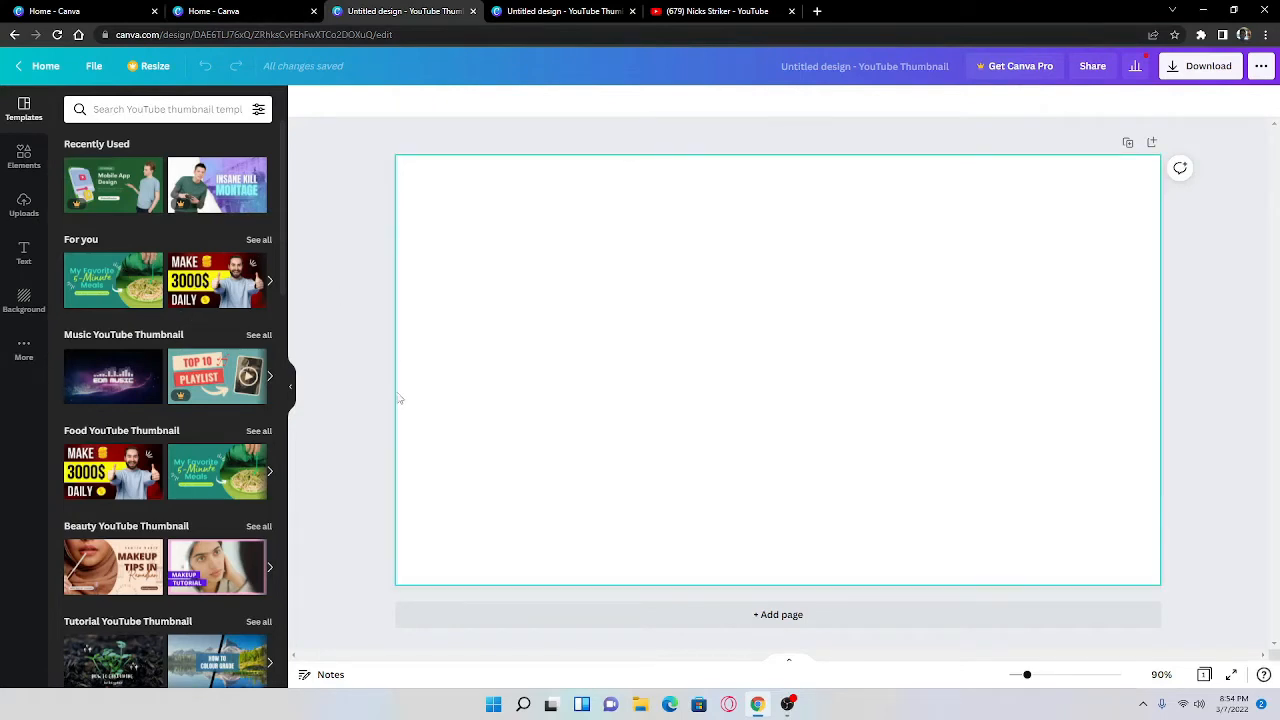
# Step: Look through the uploaded images, the elements and the backgrounds available for the thumbnail
pyautogui.click(20, 206)
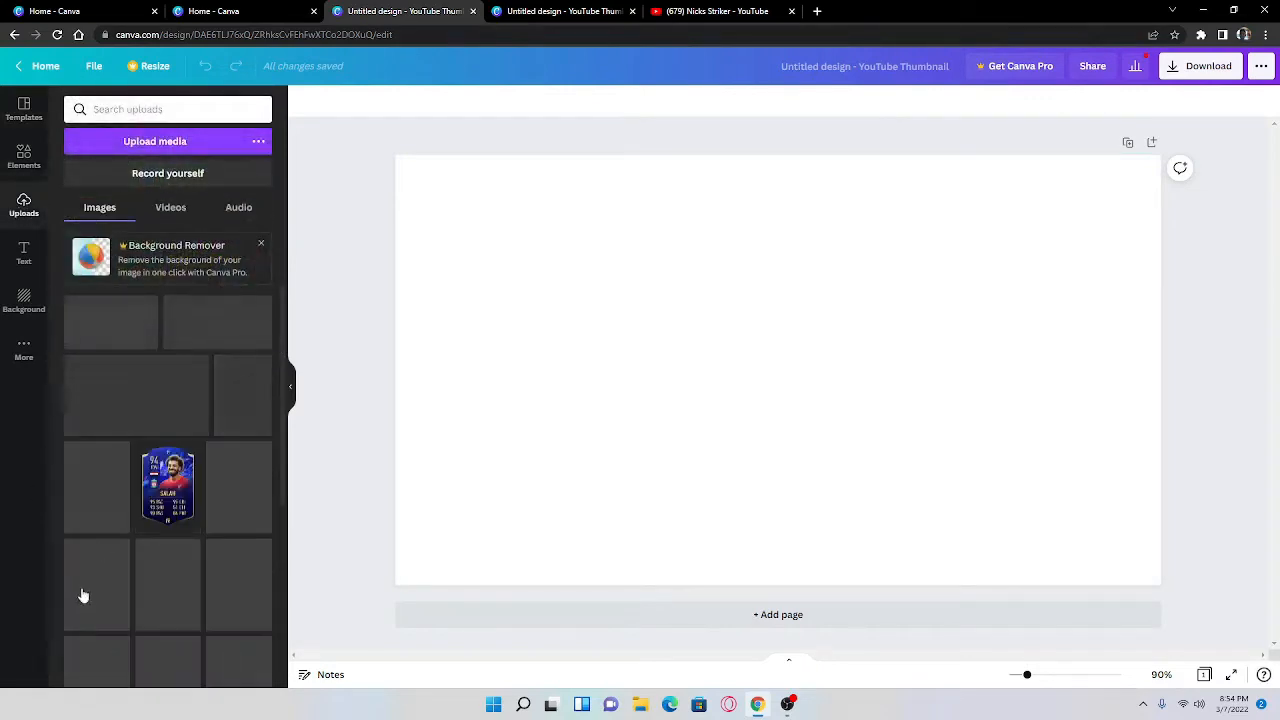
pyautogui.scroll(-3, 148, 458)
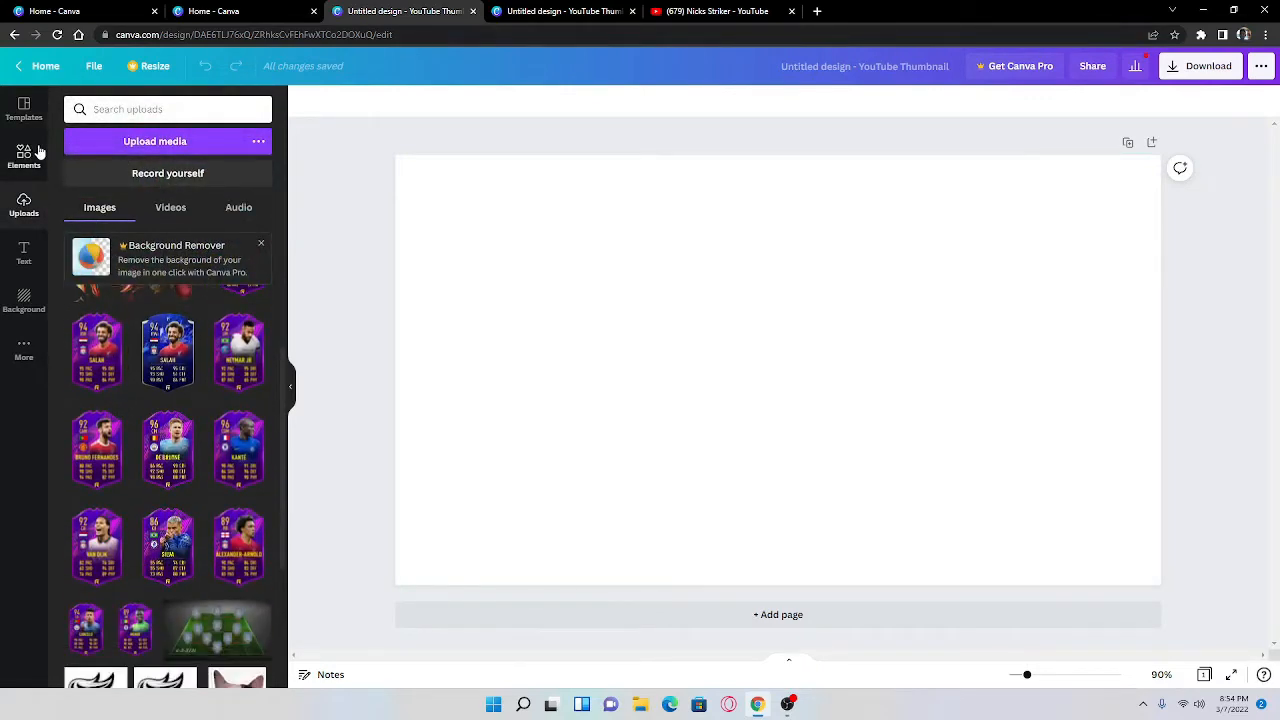
pyautogui.click(38, 150)
pyautogui.rightClick(24, 356)
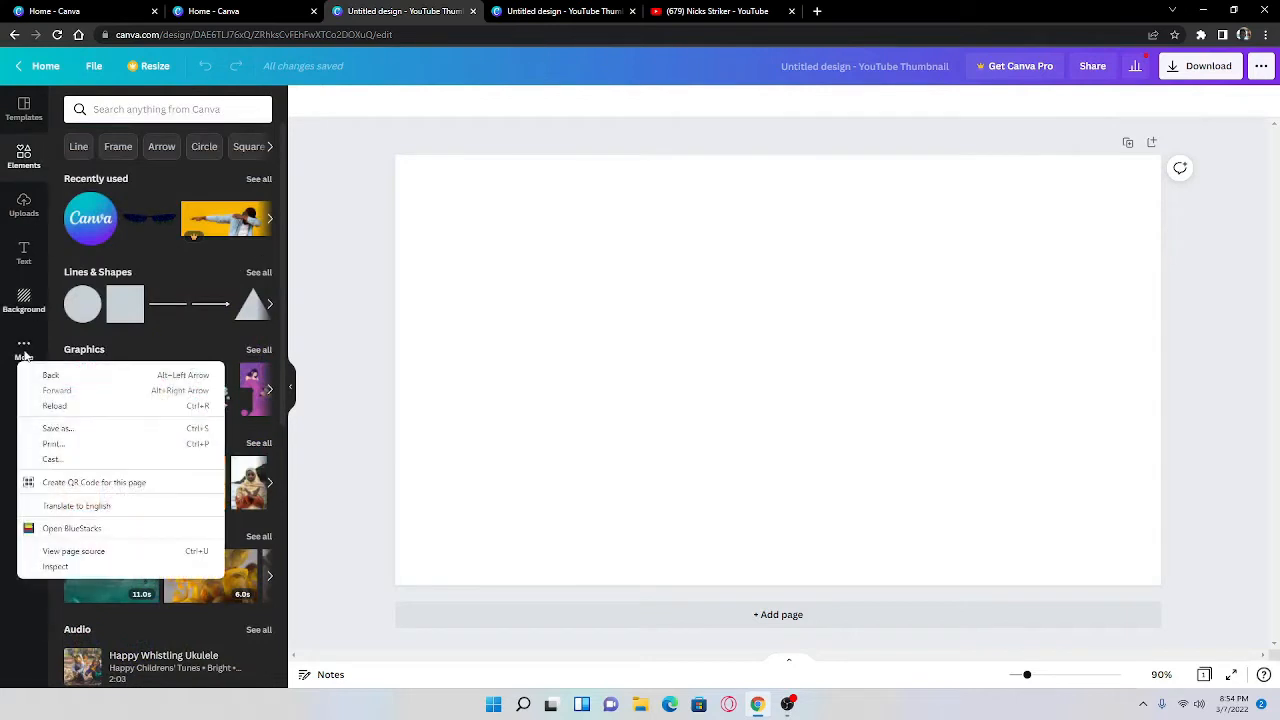
pyautogui.click(24, 356)
pyautogui.click(24, 352)
pyautogui.click(24, 302)
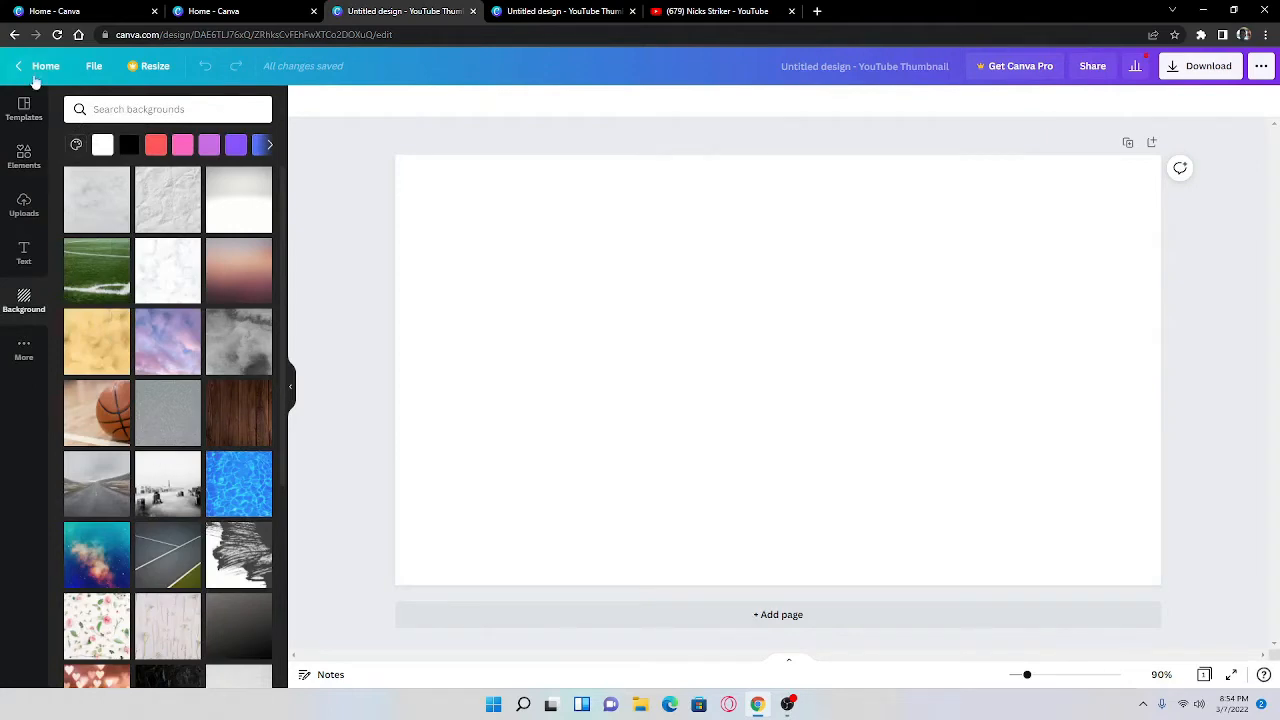
# Step: Browse the ready-made YouTube thumbnail templates, including those listed under all results
pyautogui.click(24, 108)
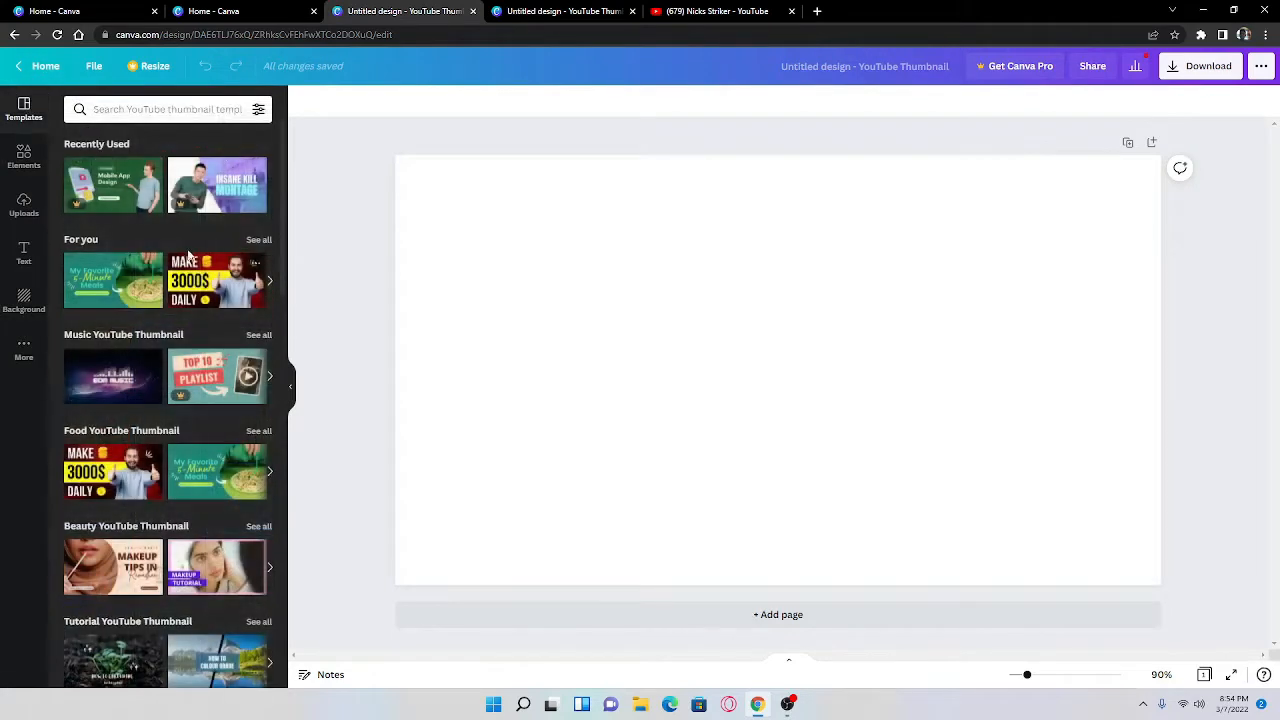
pyautogui.scroll(-6, 247, 300)
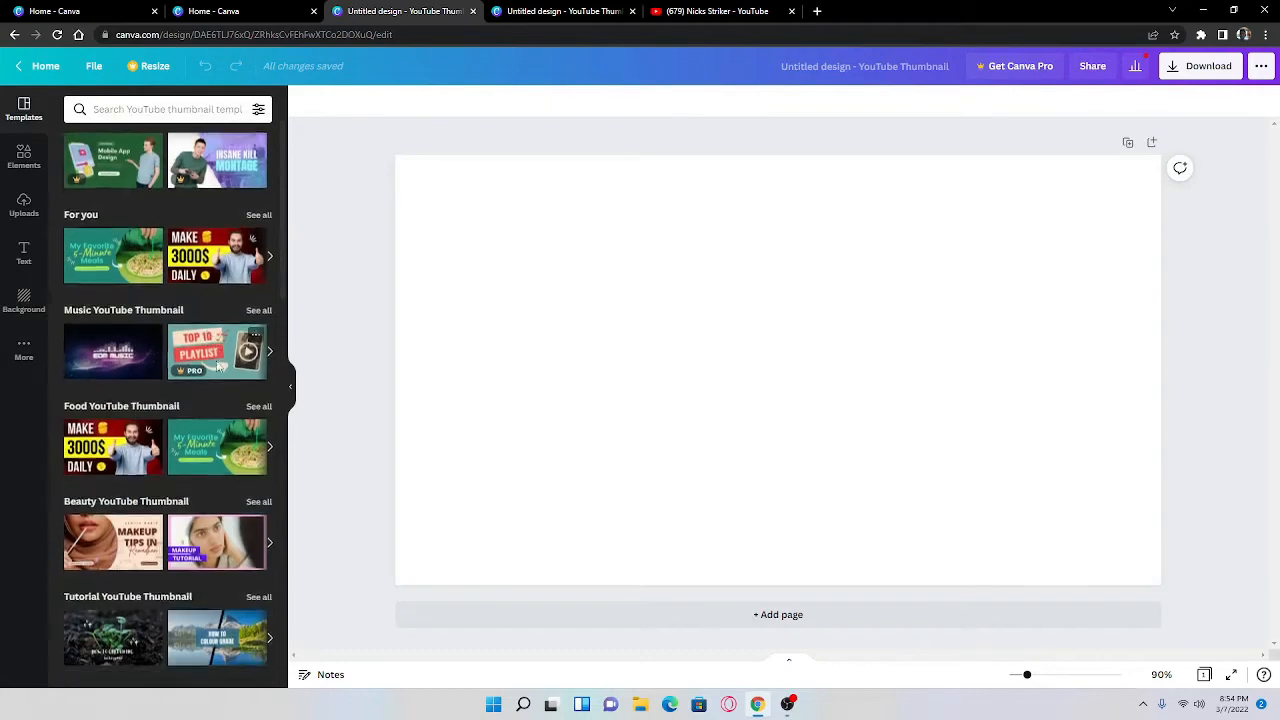
pyautogui.scroll(-3, 230, 400)
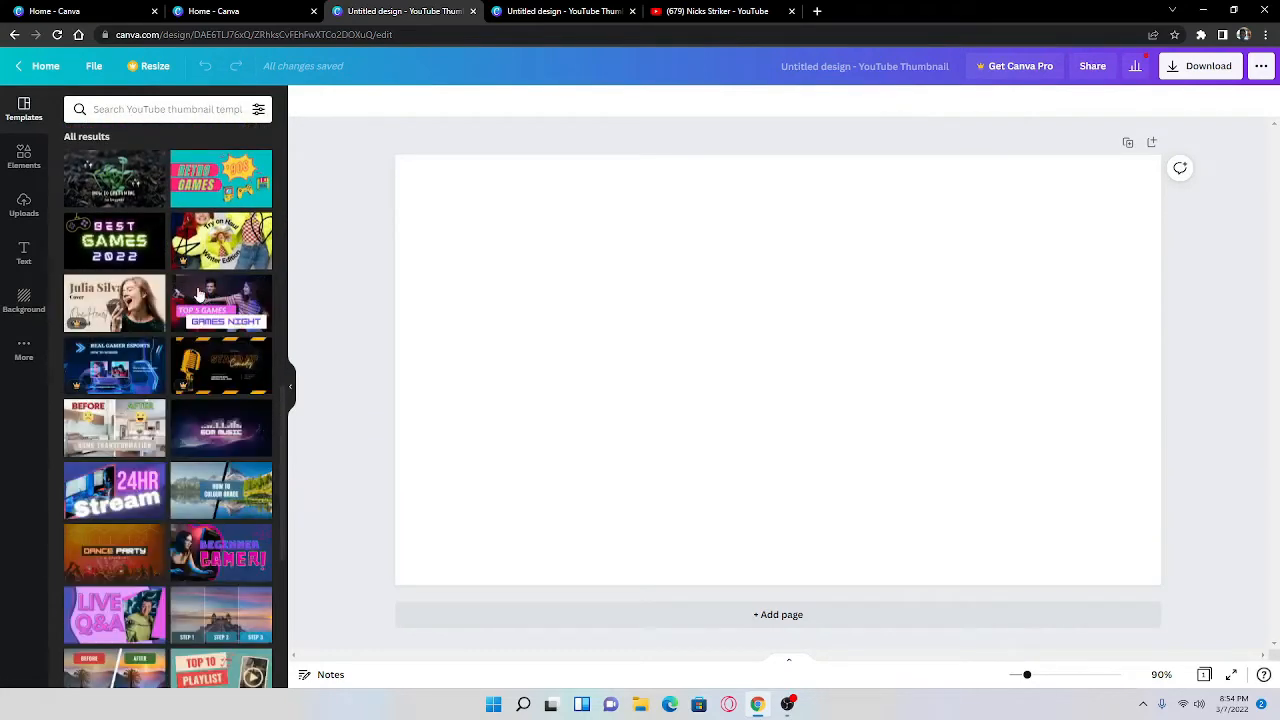
pyautogui.scroll(2, 230, 280)
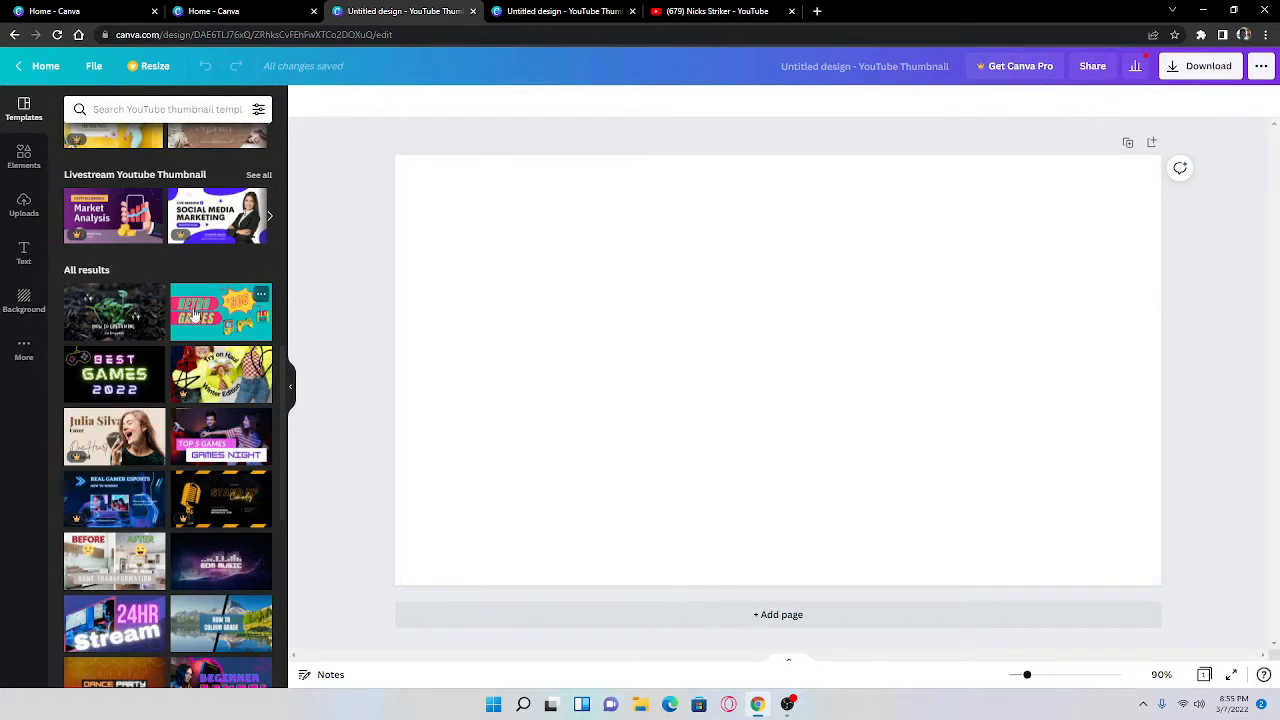
pyautogui.scroll(-3, 132, 325)
pyautogui.scroll(-2, 138, 340)
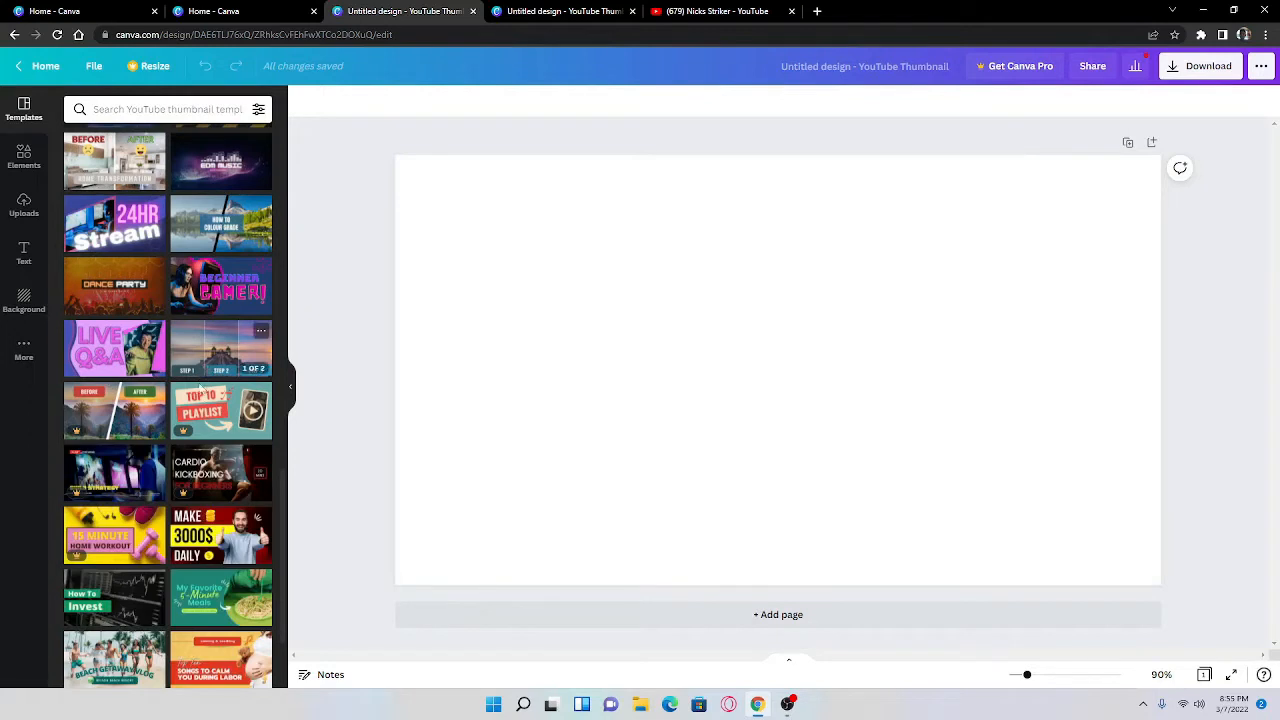
pyautogui.scroll(-4, 203, 372)
pyautogui.scroll(-2, 203, 568)
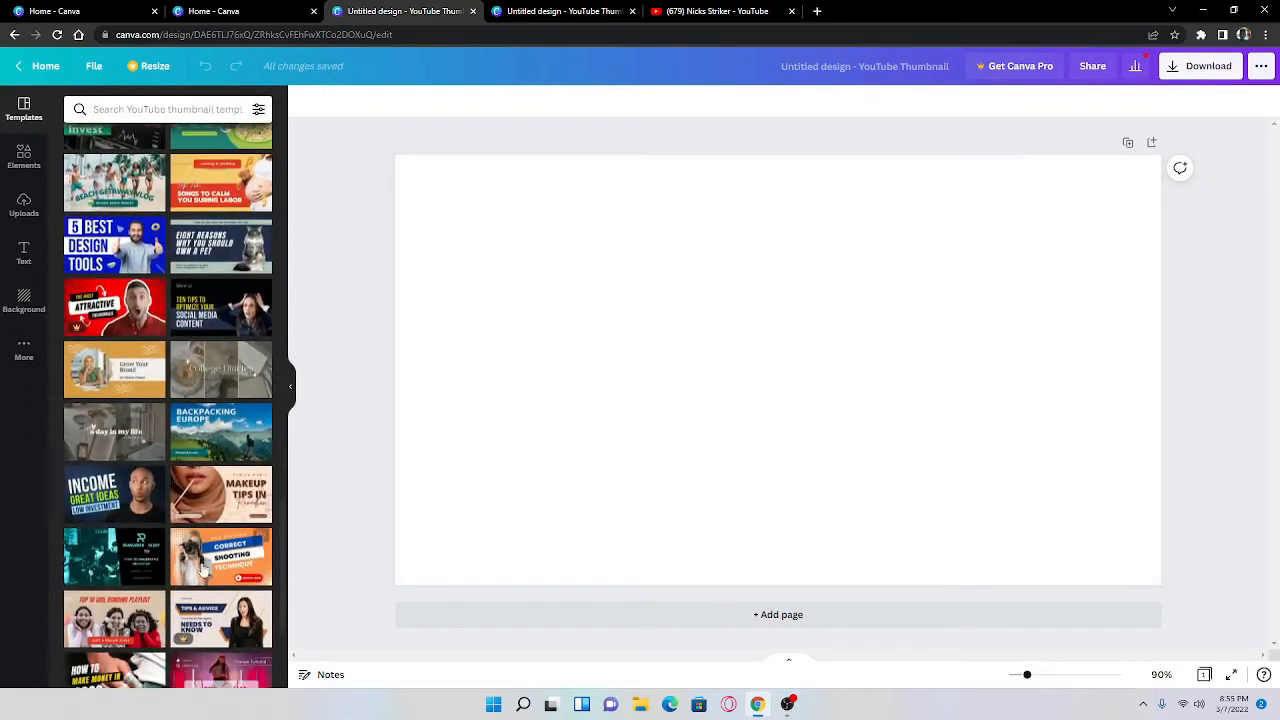
pyautogui.scroll(5, 120, 390)
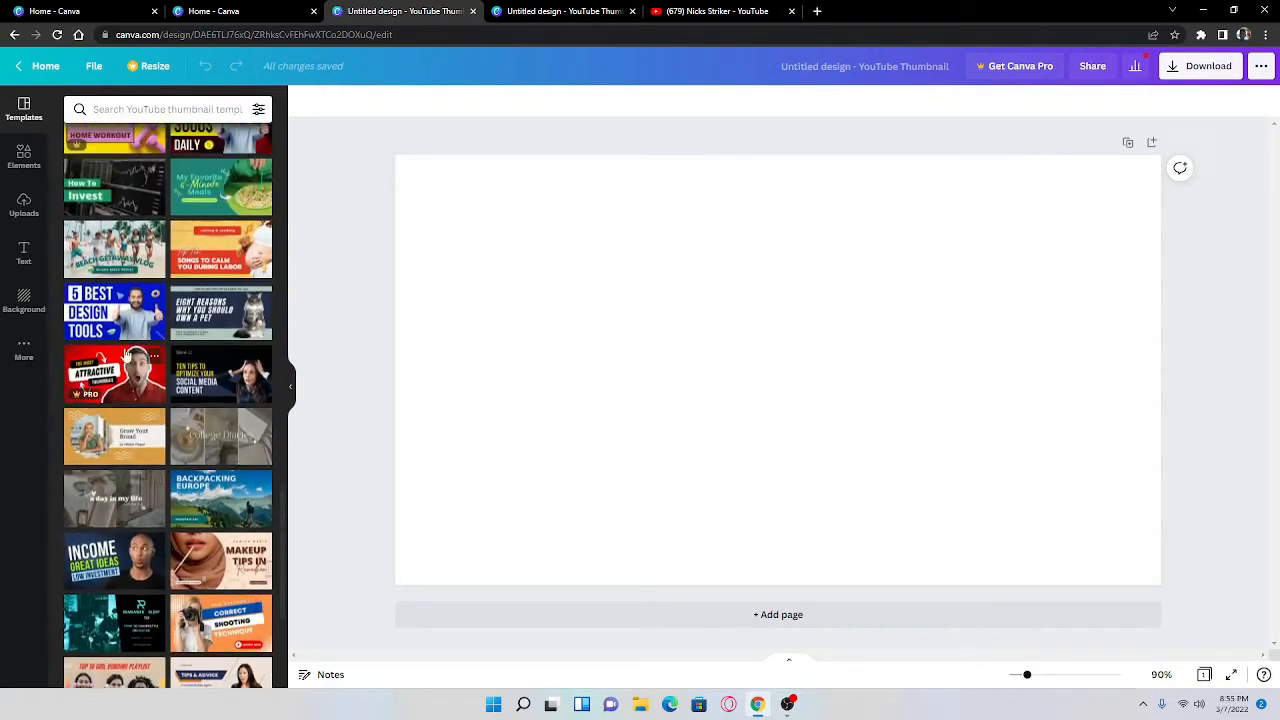
pyautogui.scroll(-5, 130, 371)
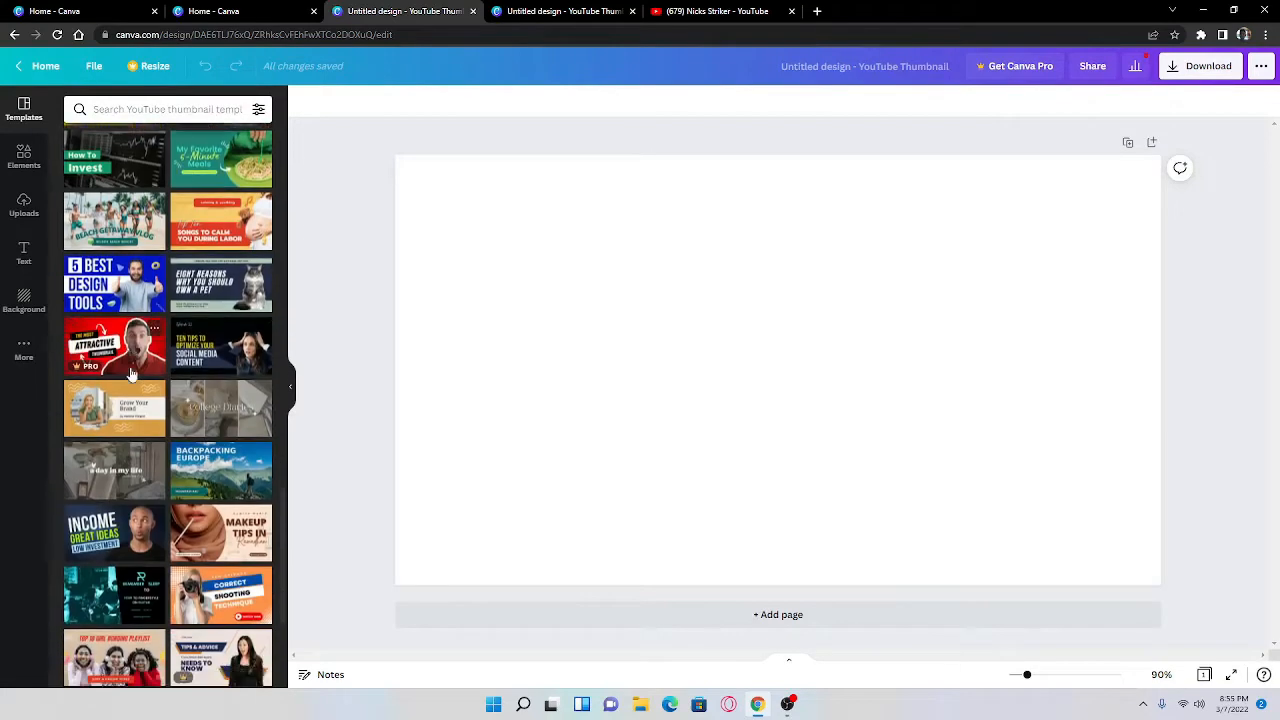
pyautogui.scroll(7, 204, 279)
# Step: Search the templates for "Youtube tech" and apply "The Best Smartphones of the Year" template to the blank page
pyautogui.click(210, 109)
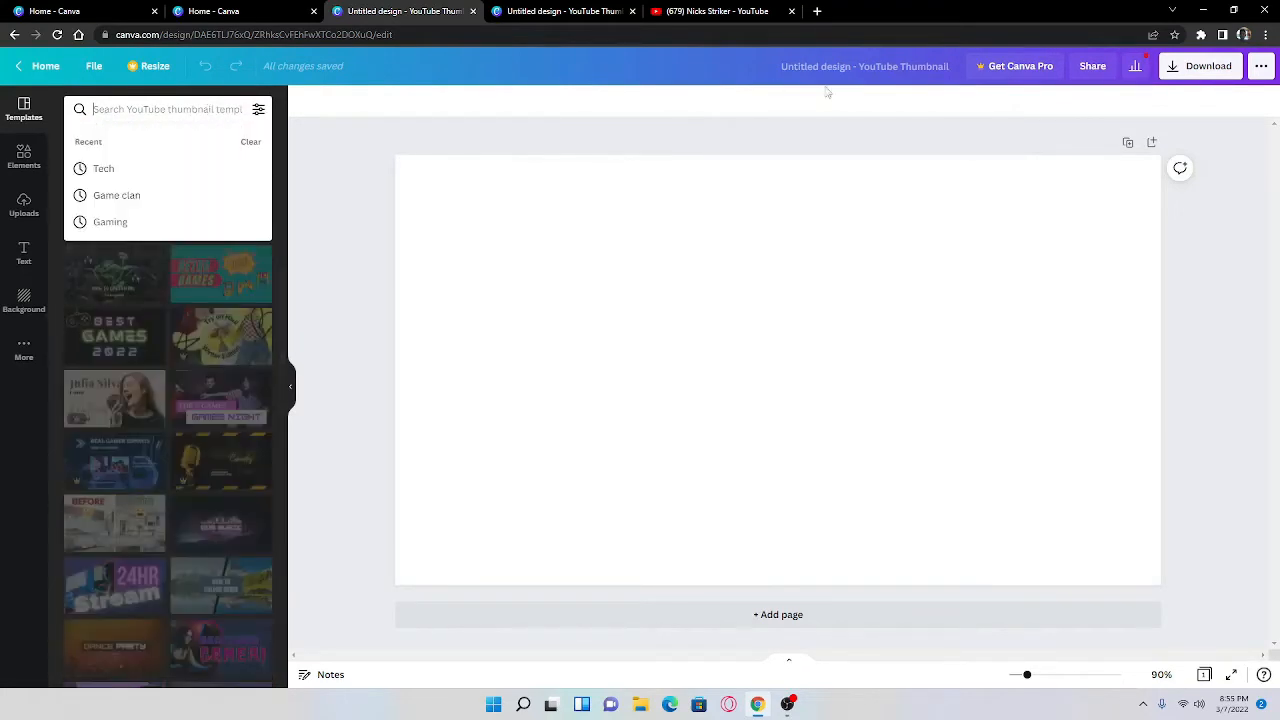
pyautogui.write('Youtub')
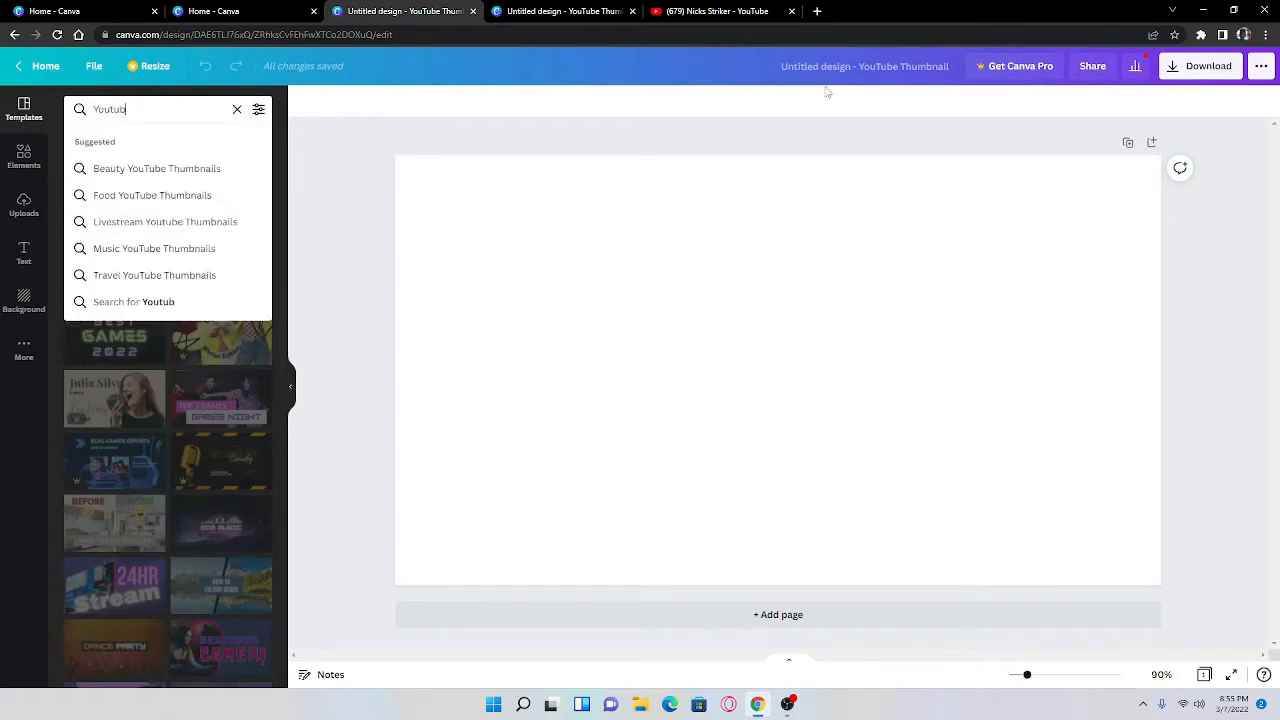
pyautogui.write('e thec')
pyautogui.press('BackSpace')
pyautogui.press('Return')
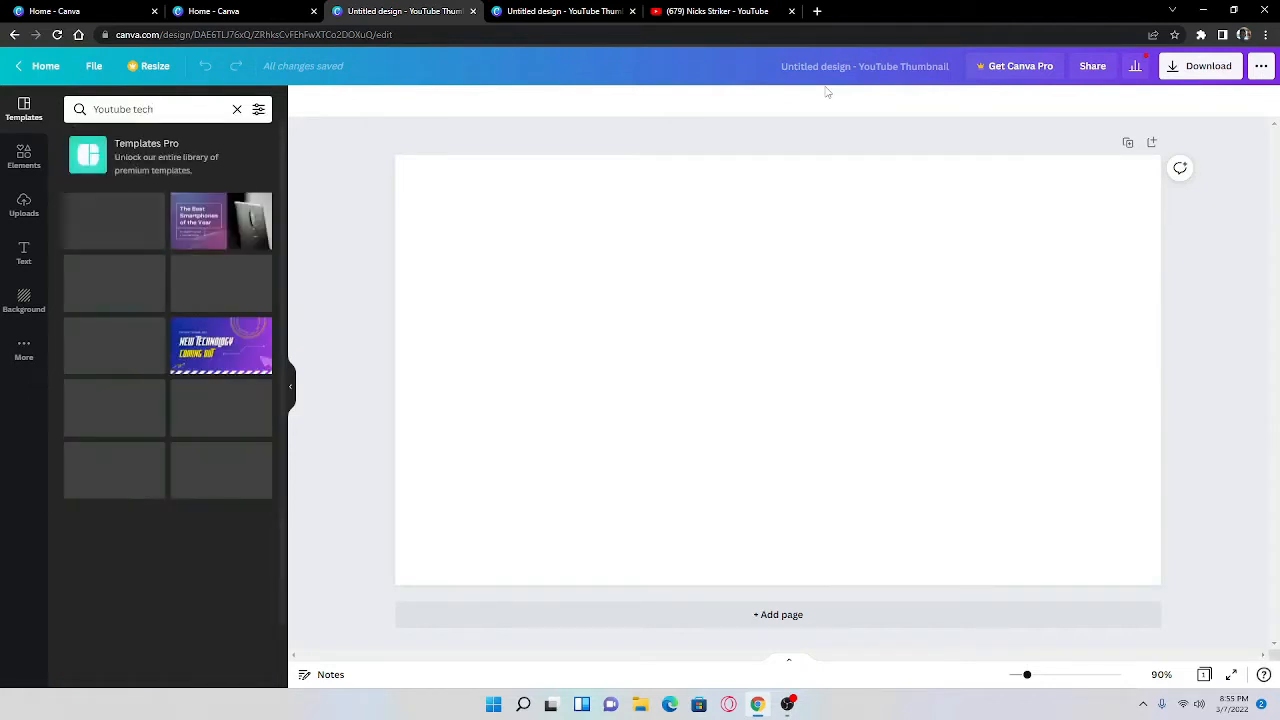
pyautogui.click(200, 229)
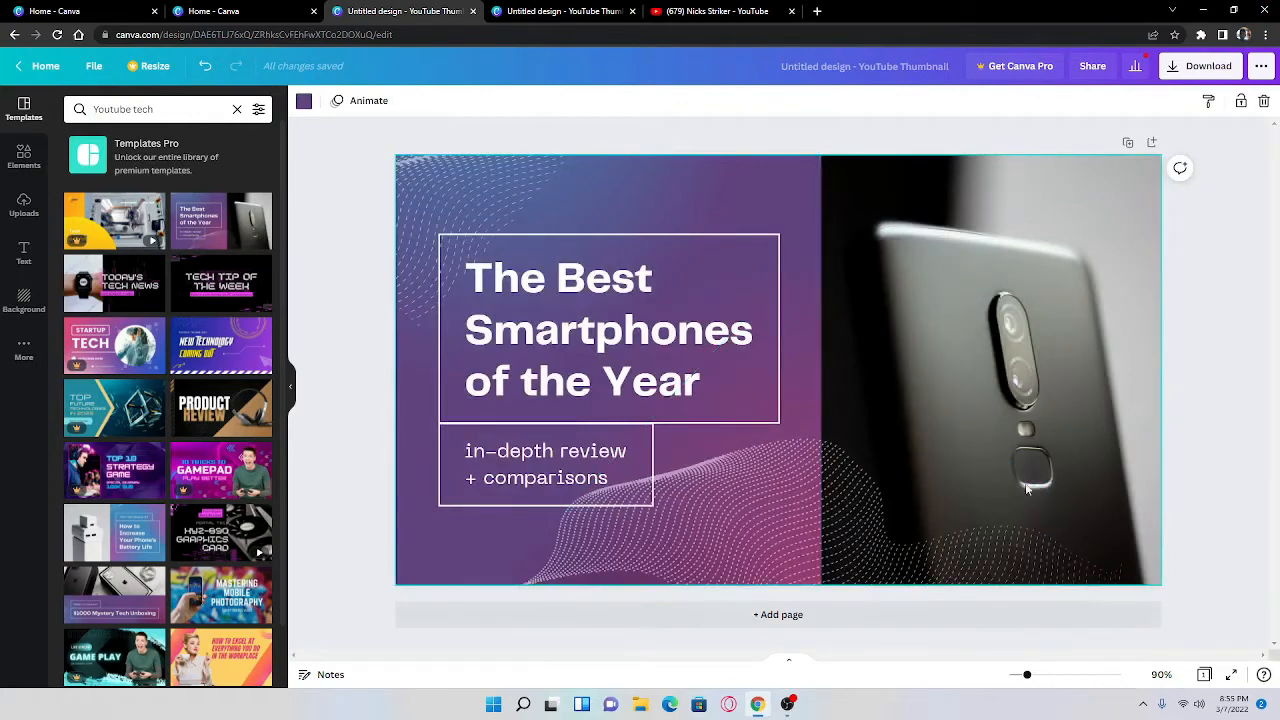
# Step: Replace the template's title with "How to design a Youtube Thumbnail" and shift the framed text group slightly
pyautogui.doubleClick(695, 385)
pyautogui.click(701, 385)
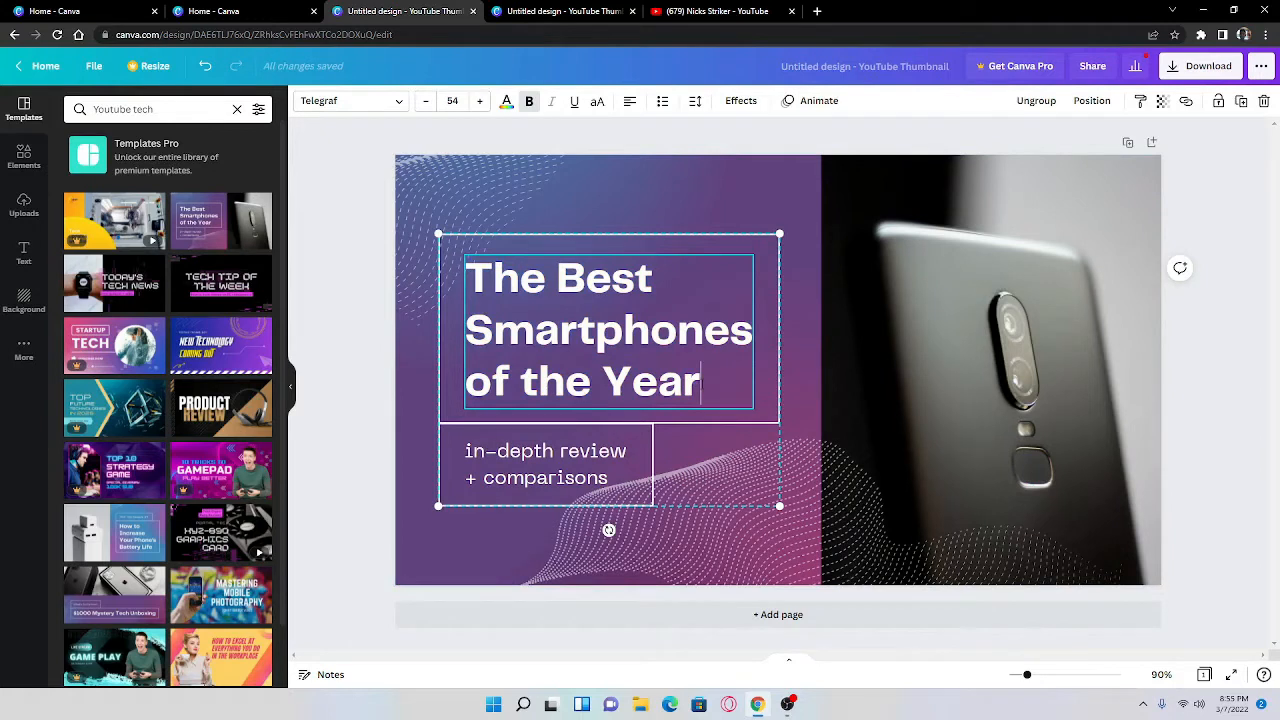
pyautogui.moveTo(702, 385); pyautogui.dragTo(517, 291)
pyautogui.moveTo(454, 248); pyautogui.dragTo(440, 281)
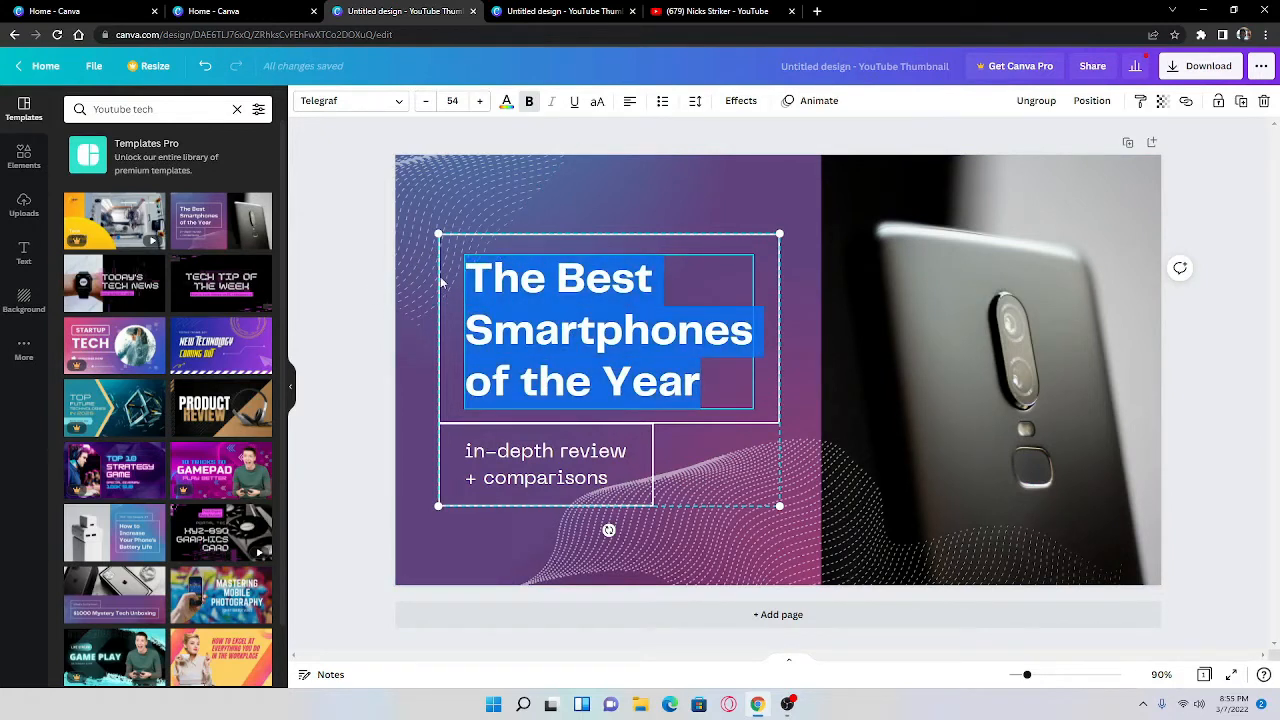
pyautogui.press('BackSpace')
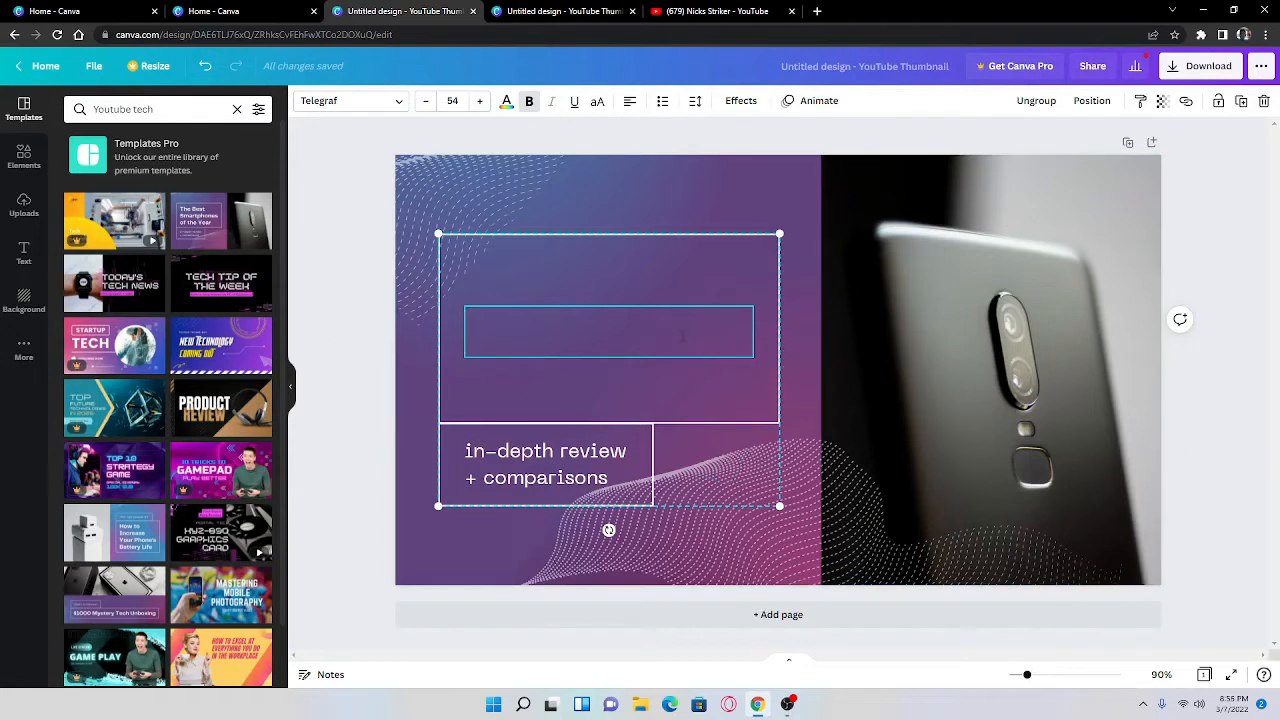
pyautogui.write('How')
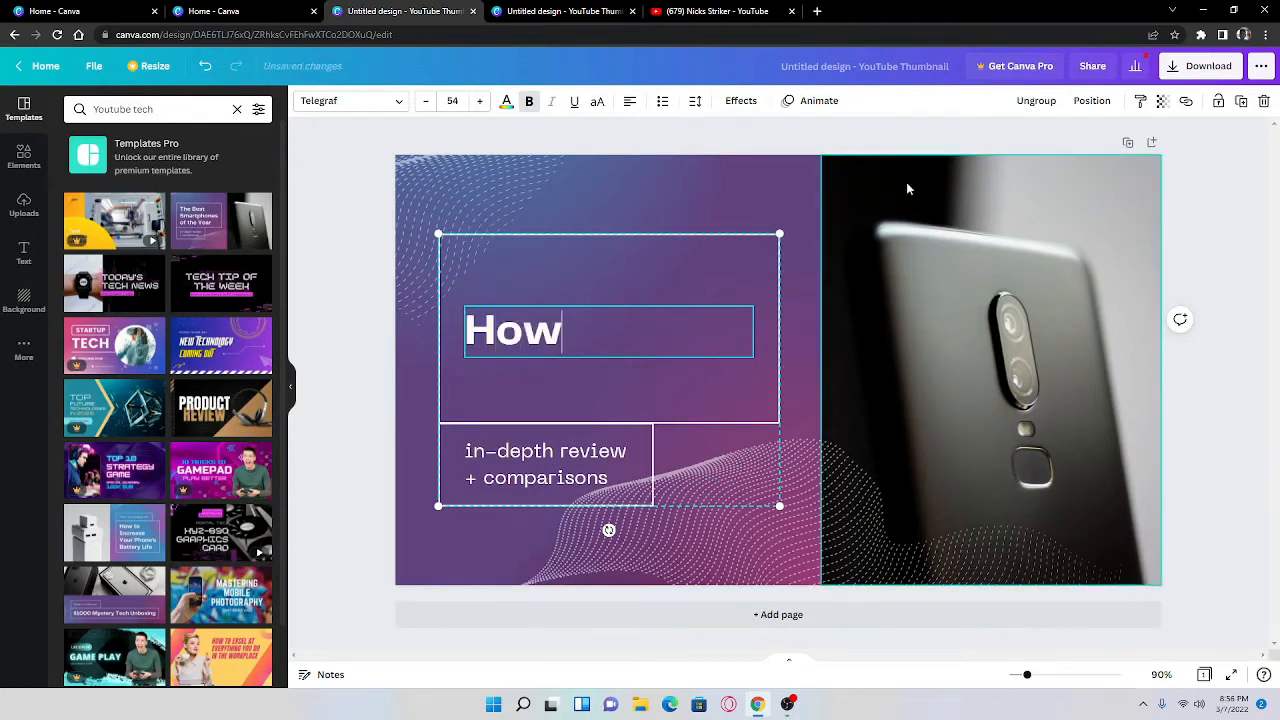
pyautogui.write(' to ')
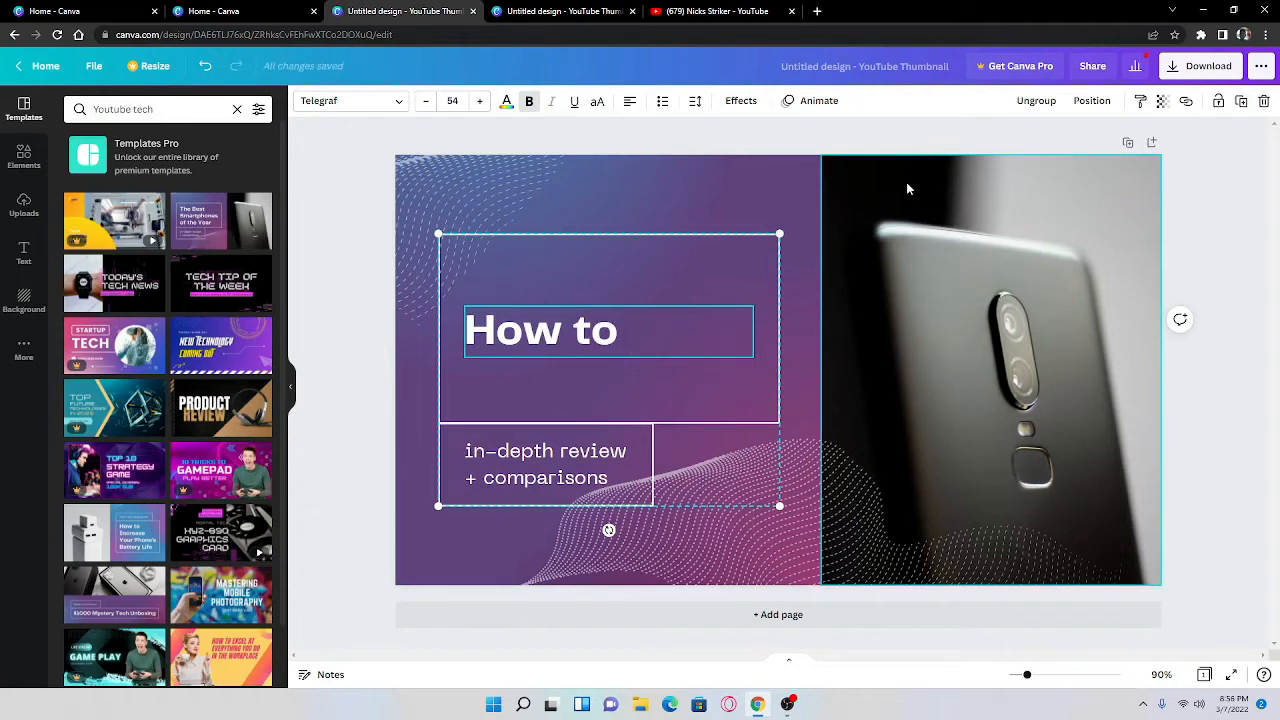
pyautogui.write('design a ')
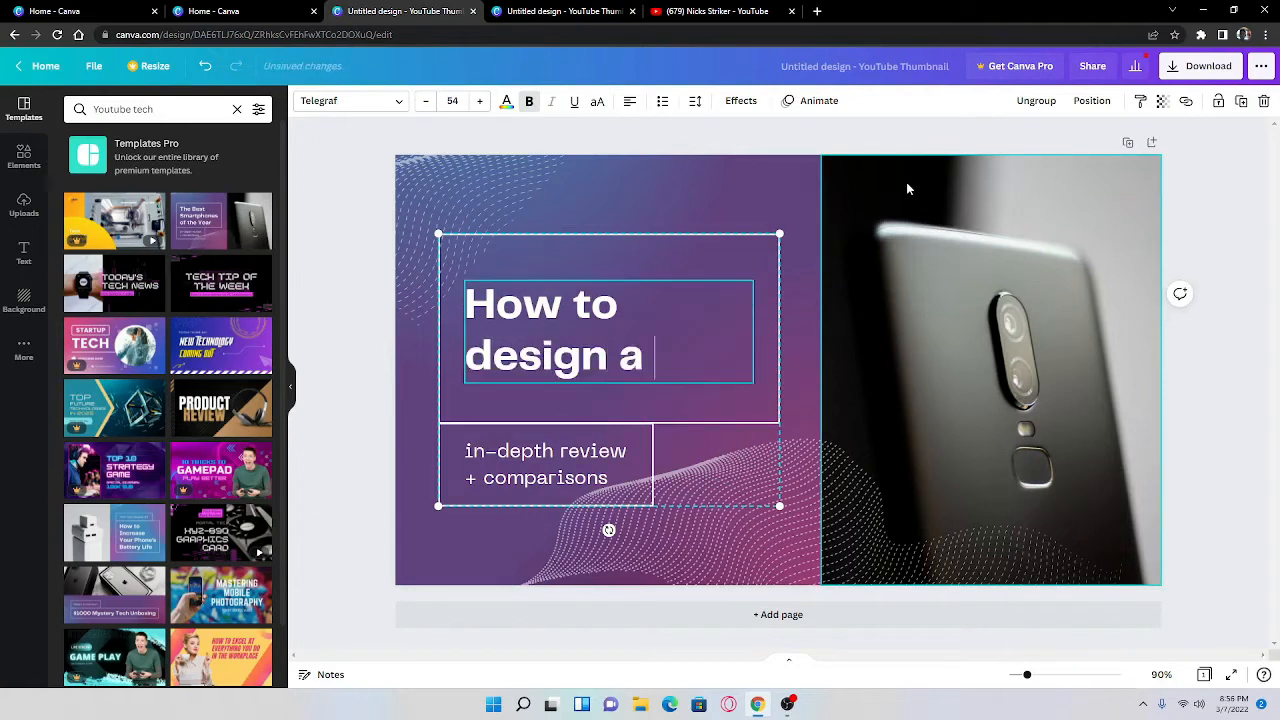
pyautogui.write('Yoy')
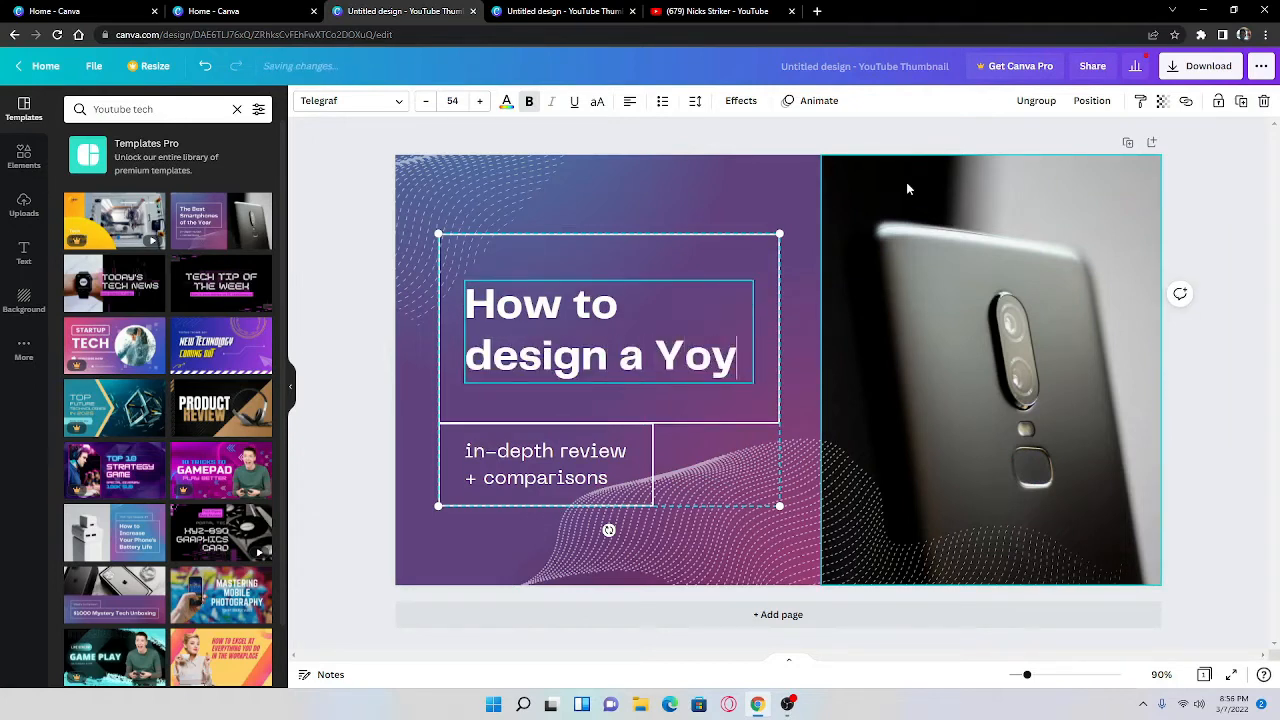
pyautogui.press('BackSpace')
pyautogui.write('utub')
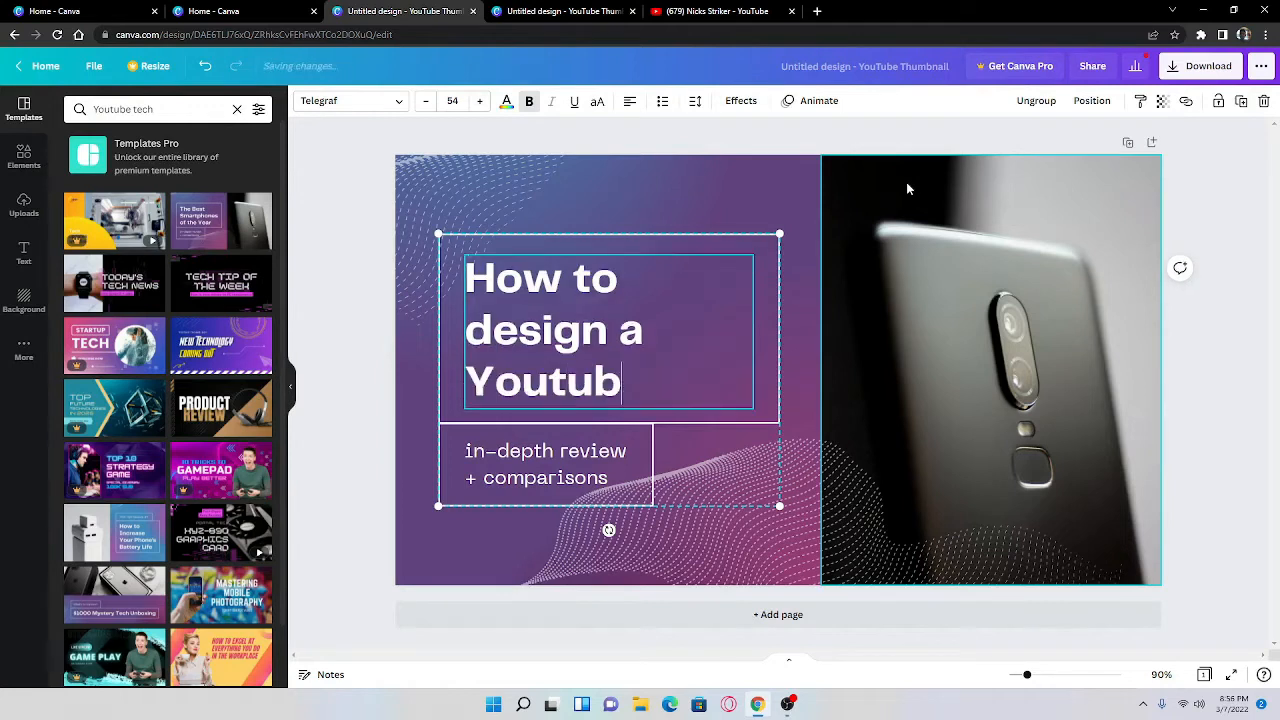
pyautogui.write('e thu')
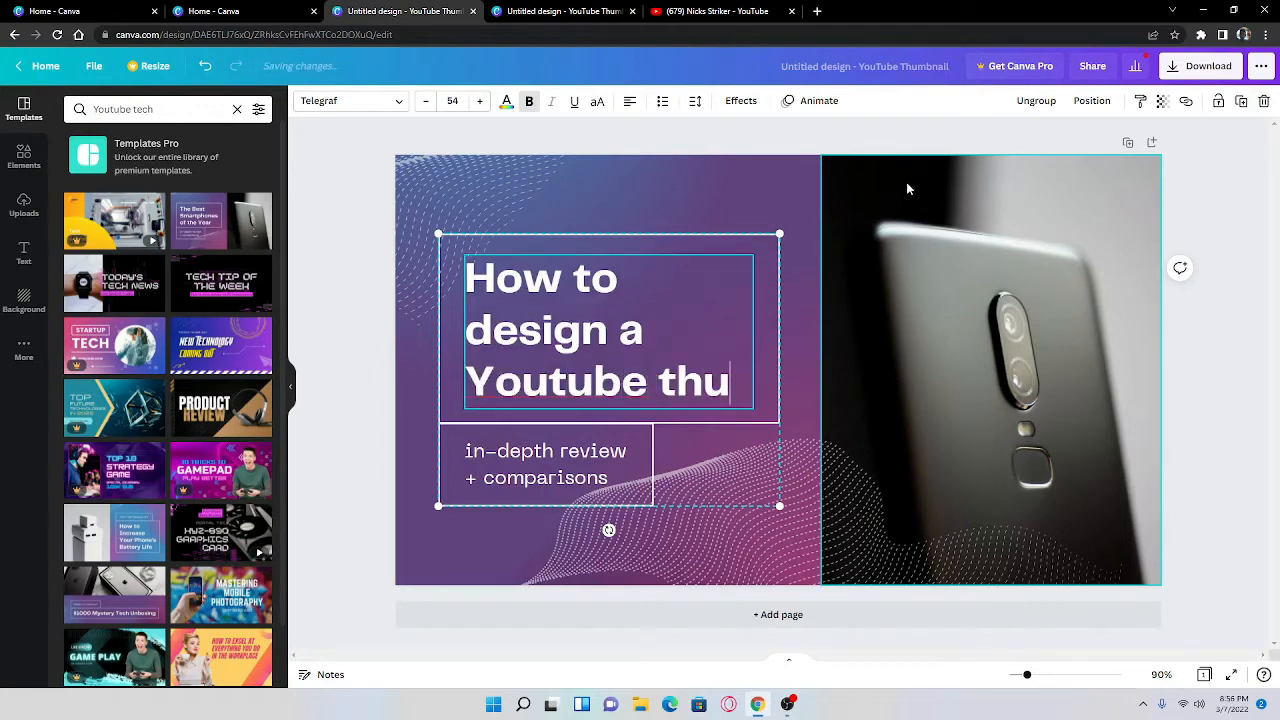
pyautogui.write('mbnail')
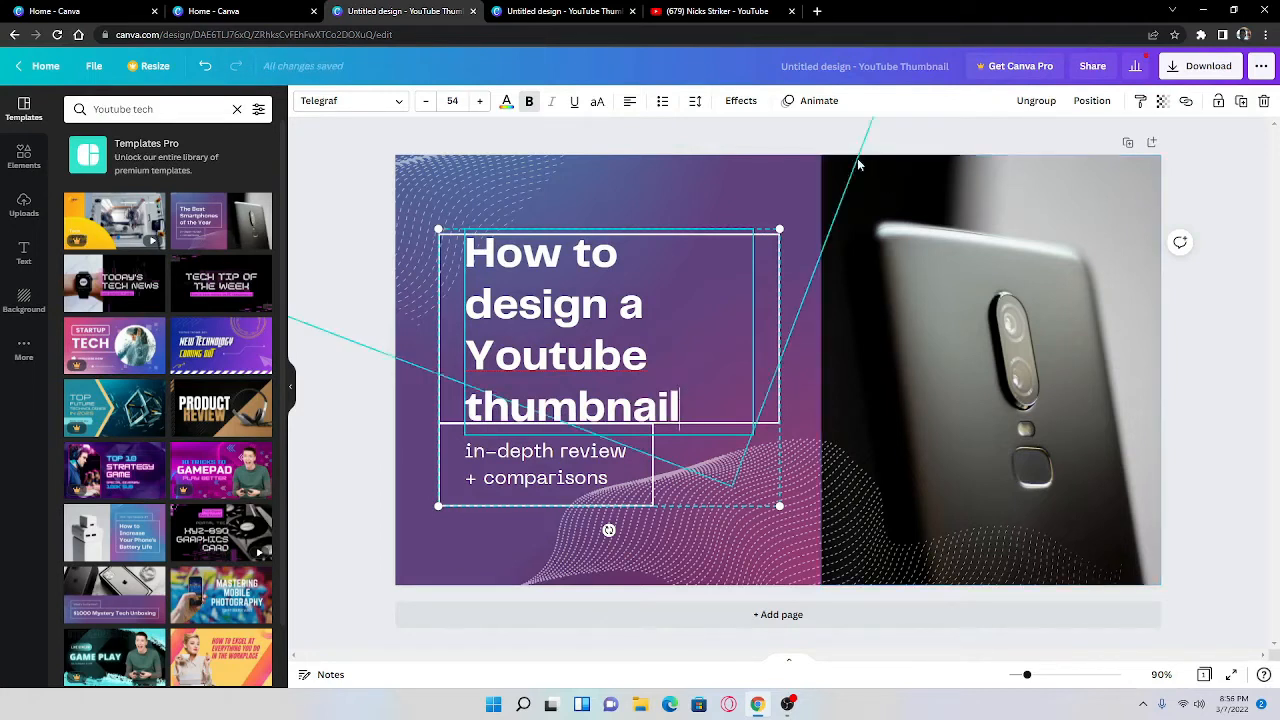
pyautogui.write('; :')
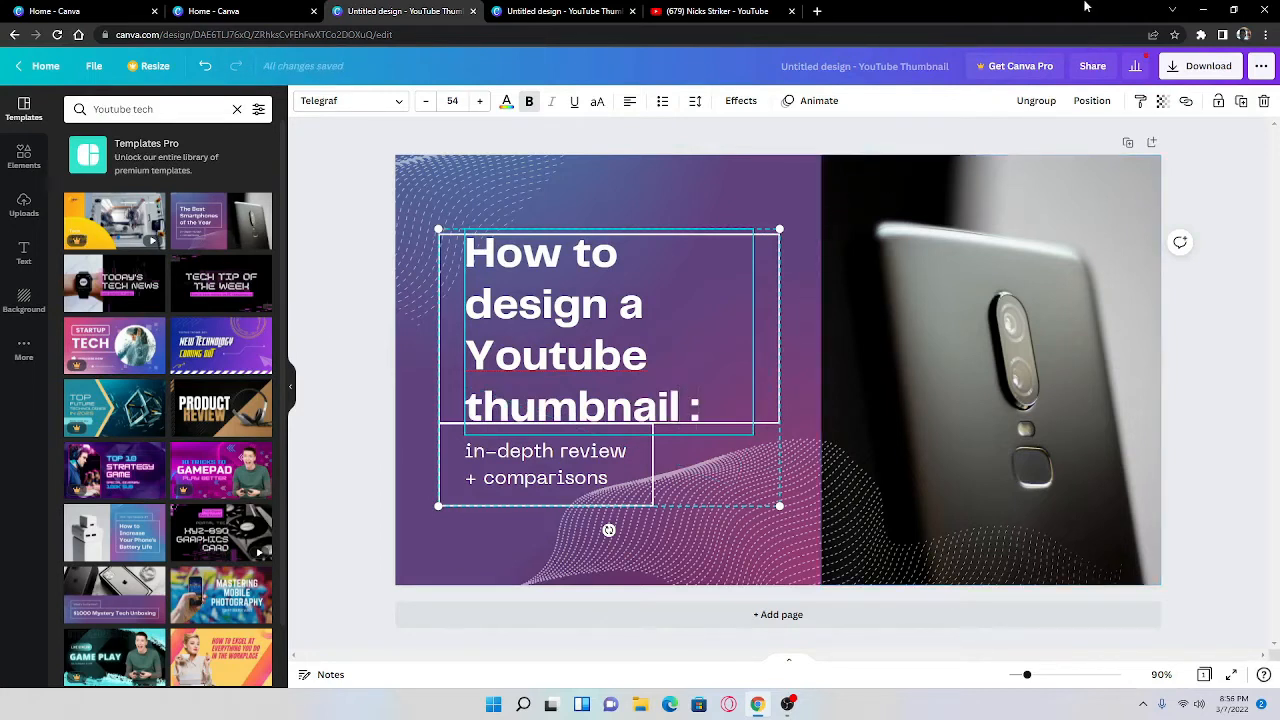
pyautogui.write(')')
pyautogui.press('BackSpace')
pyautogui.press('BackSpace')
pyautogui.click(412, 325)
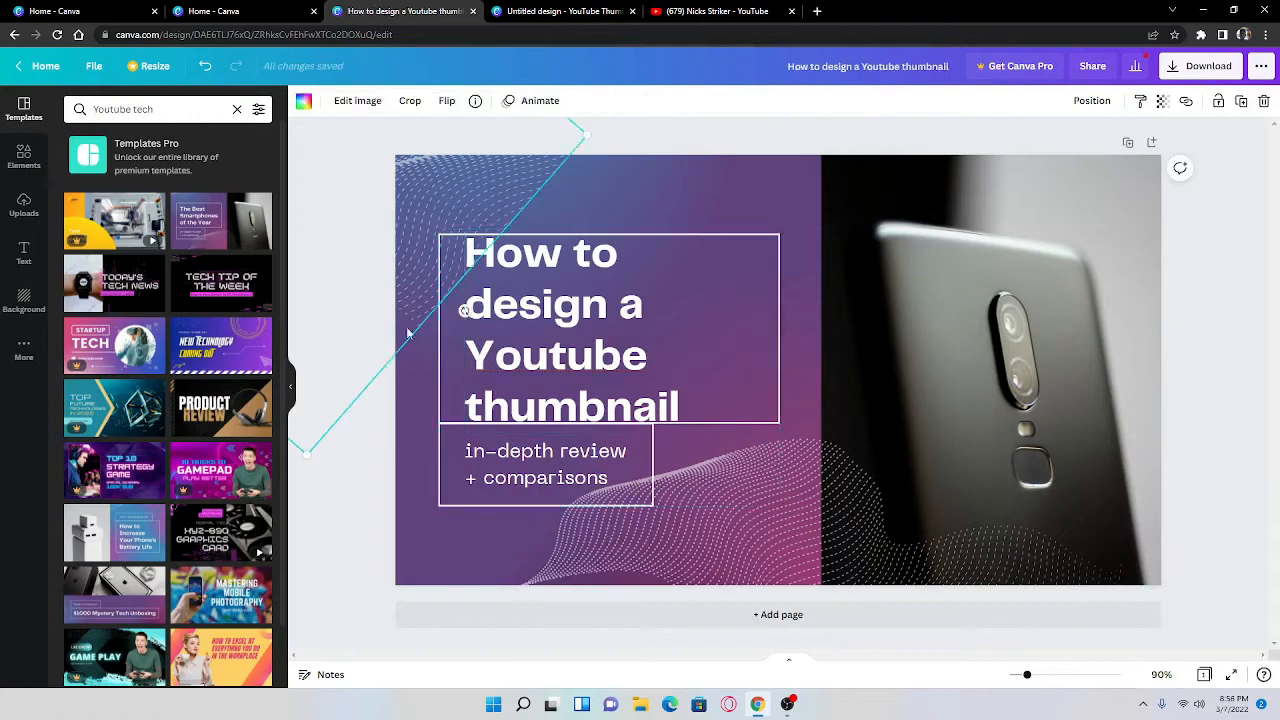
pyautogui.click(558, 352)
pyautogui.moveTo(558, 352)
pyautogui.mouseDown()
pyautogui.moveTo(601, 392)
pyautogui.moveTo(541, 284)
pyautogui.moveTo(561, 370)
pyautogui.mouseUp()
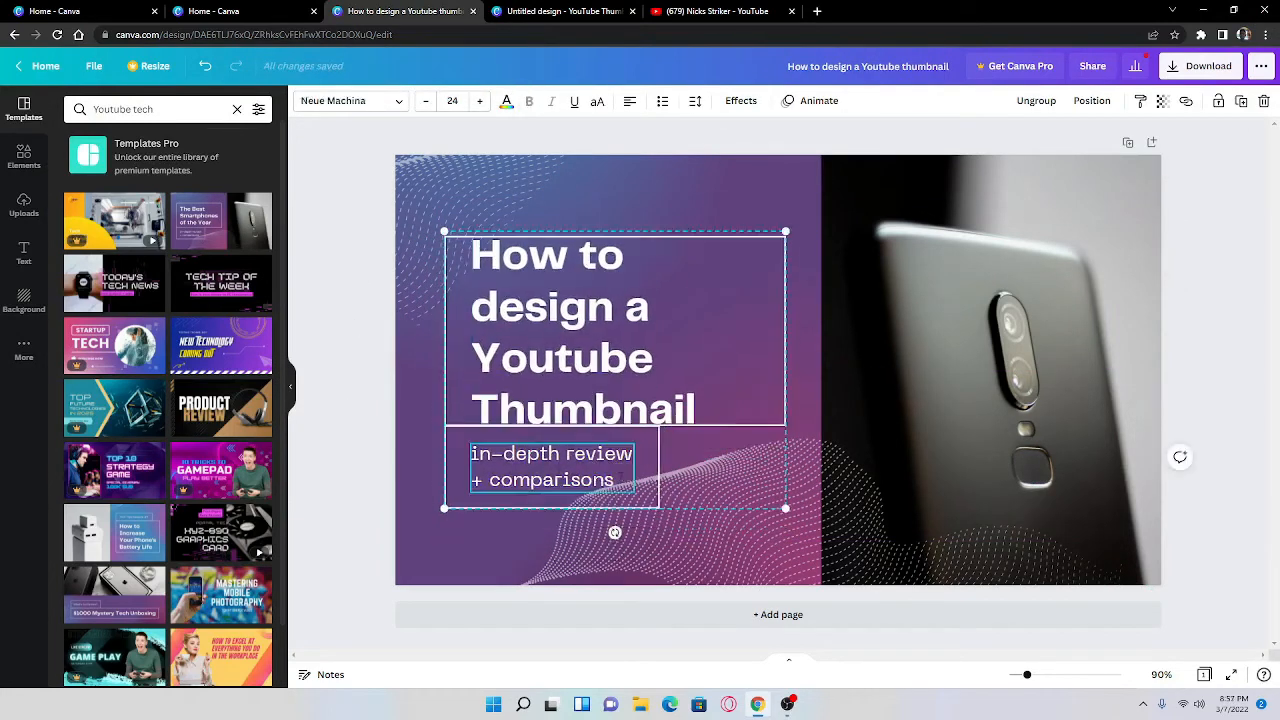
# Step: Replace the subtitle "in-depth review + comparisons" with "CANVA"
pyautogui.moveTo(620, 475); pyautogui.dragTo(488, 459)
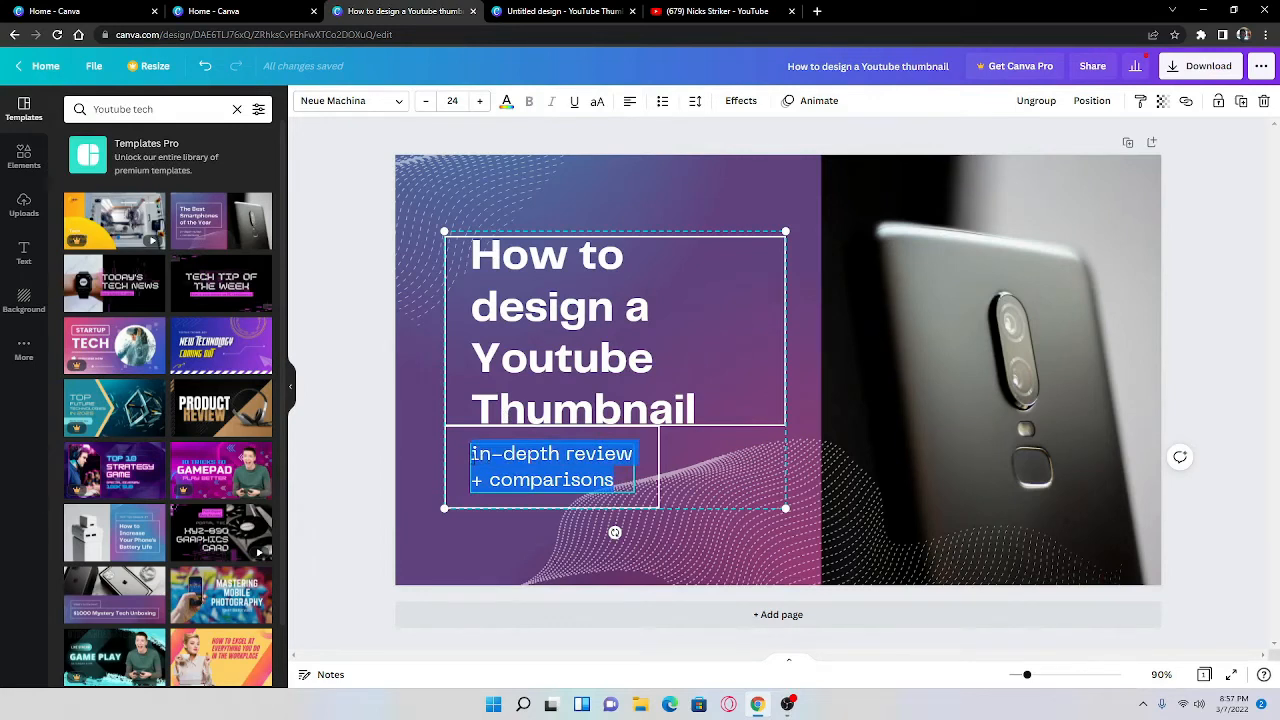
pyautogui.write('IN')
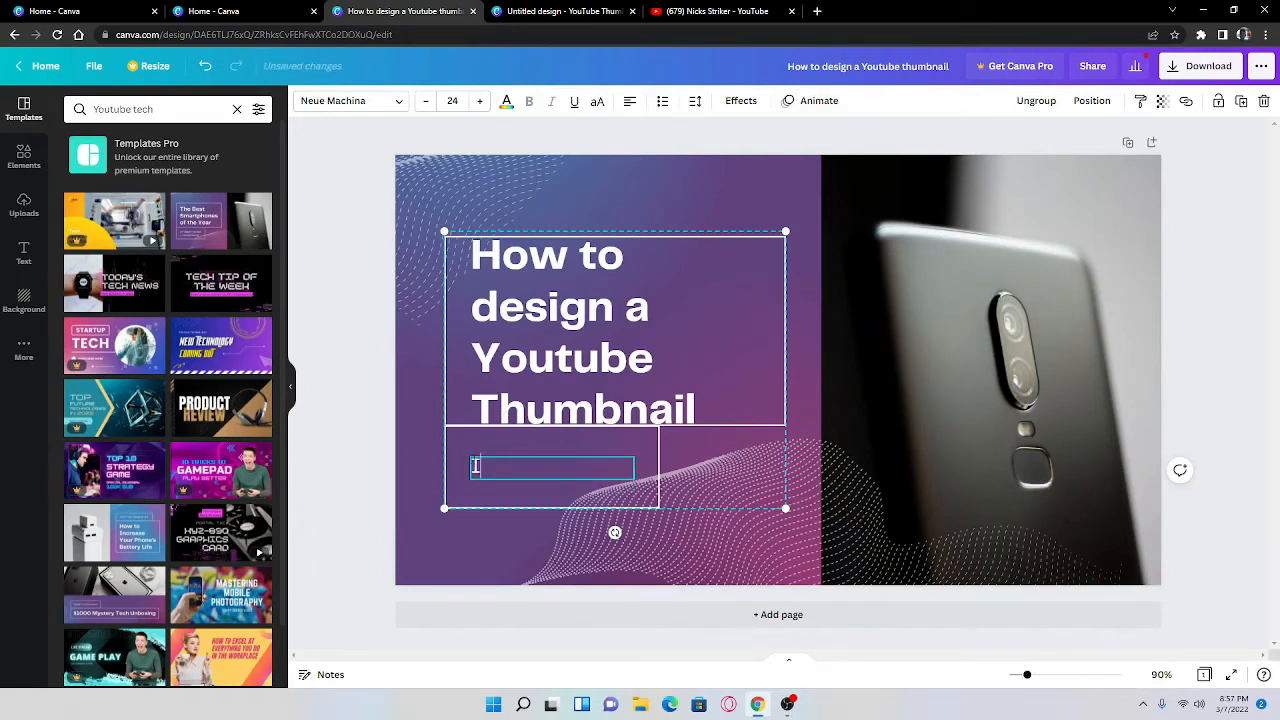
pyautogui.press('BackSpace')
pyautogui.write('CANVA')
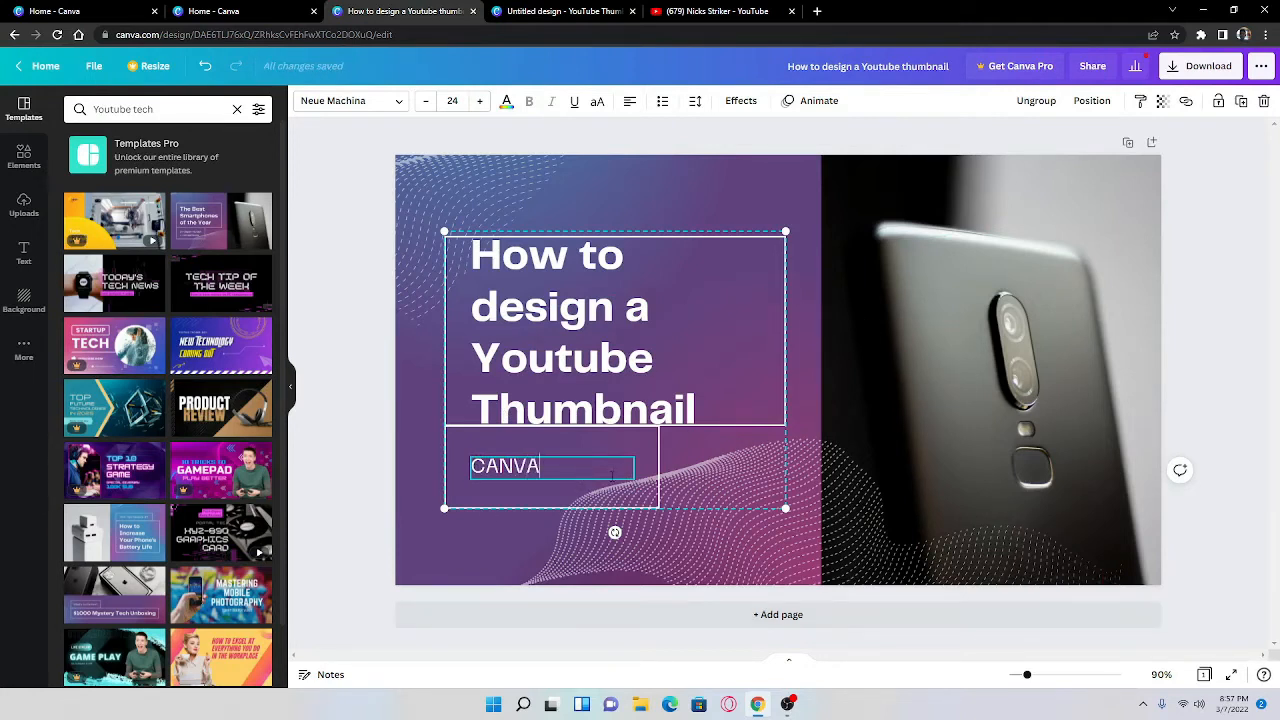
pyautogui.press('Escape')
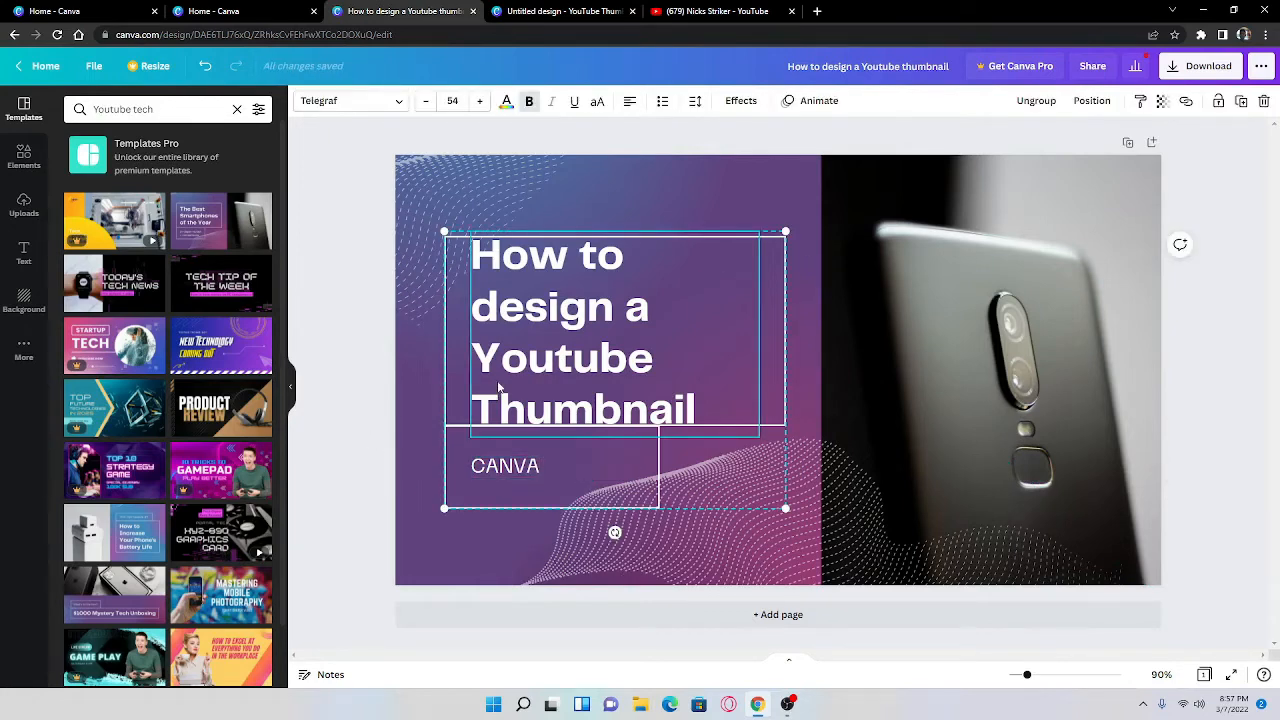
# Step: Fine-tune the position of the framed text group, shifting it slightly left and up
pyautogui.moveTo(499, 386)
pyautogui.mouseDown()
pyautogui.moveTo(506, 401)
pyautogui.moveTo(493, 386)
pyautogui.mouseUp()
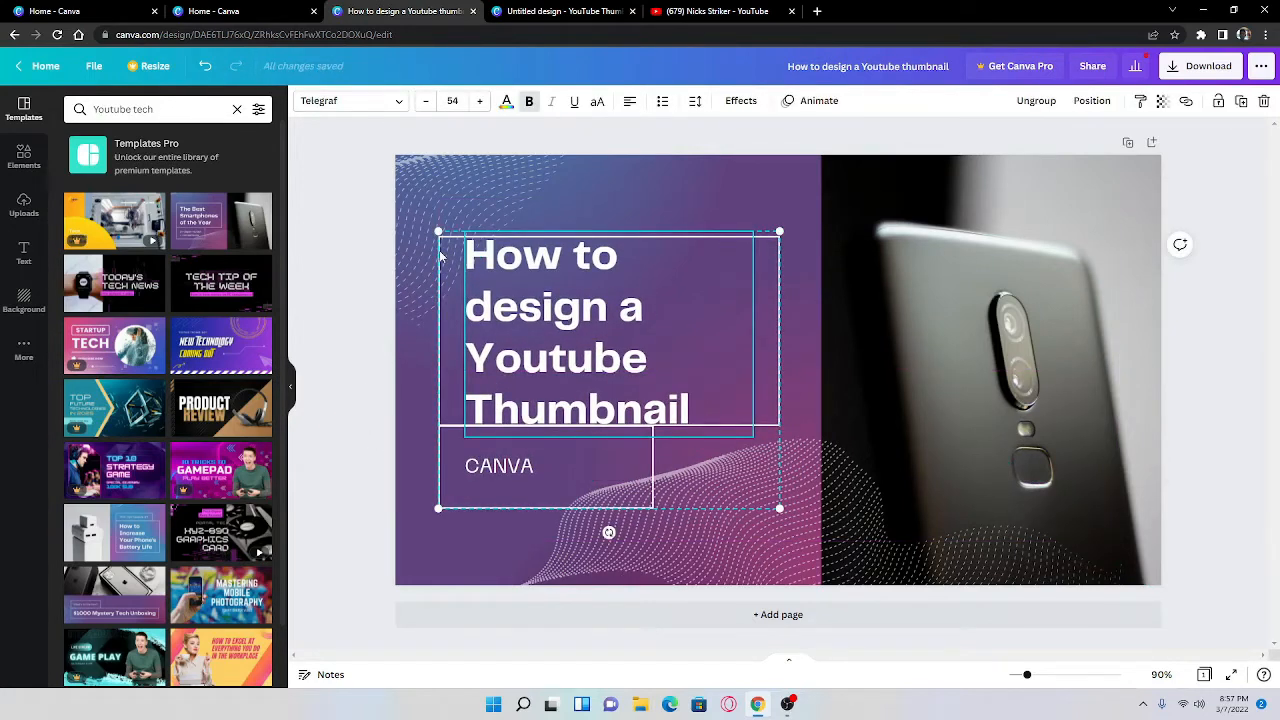
pyautogui.moveTo(441, 256)
pyautogui.mouseDown()
pyautogui.moveTo(429, 263)
pyautogui.moveTo(440, 251)
pyautogui.mouseUp()
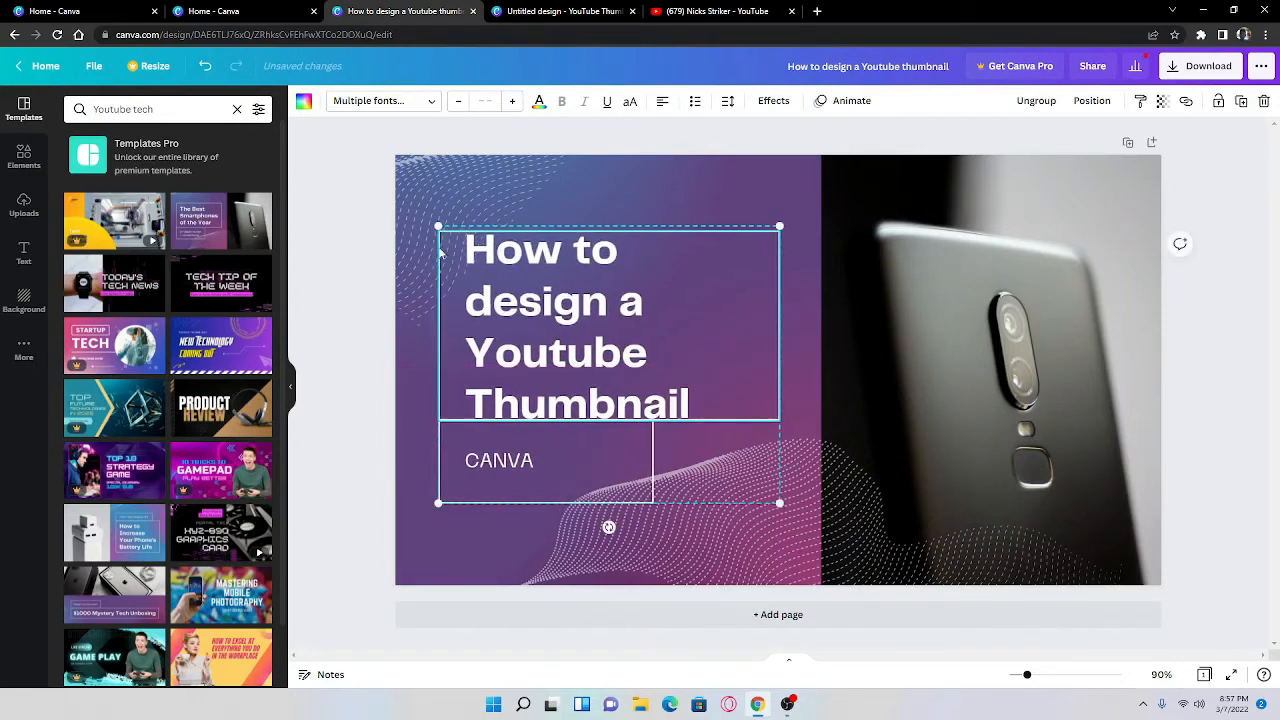
pyautogui.click(488, 469)
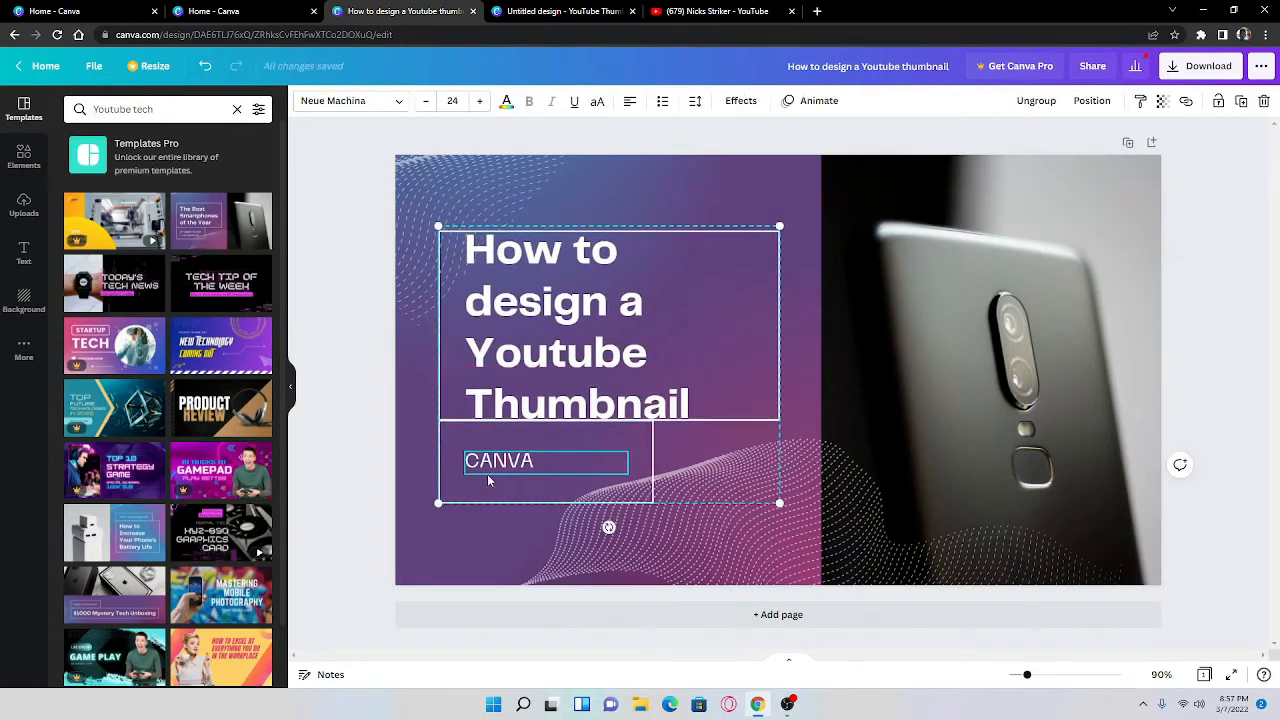
pyautogui.press('Right')
pyautogui.press('Right')
pyautogui.press('Right')
pyautogui.press('Right')
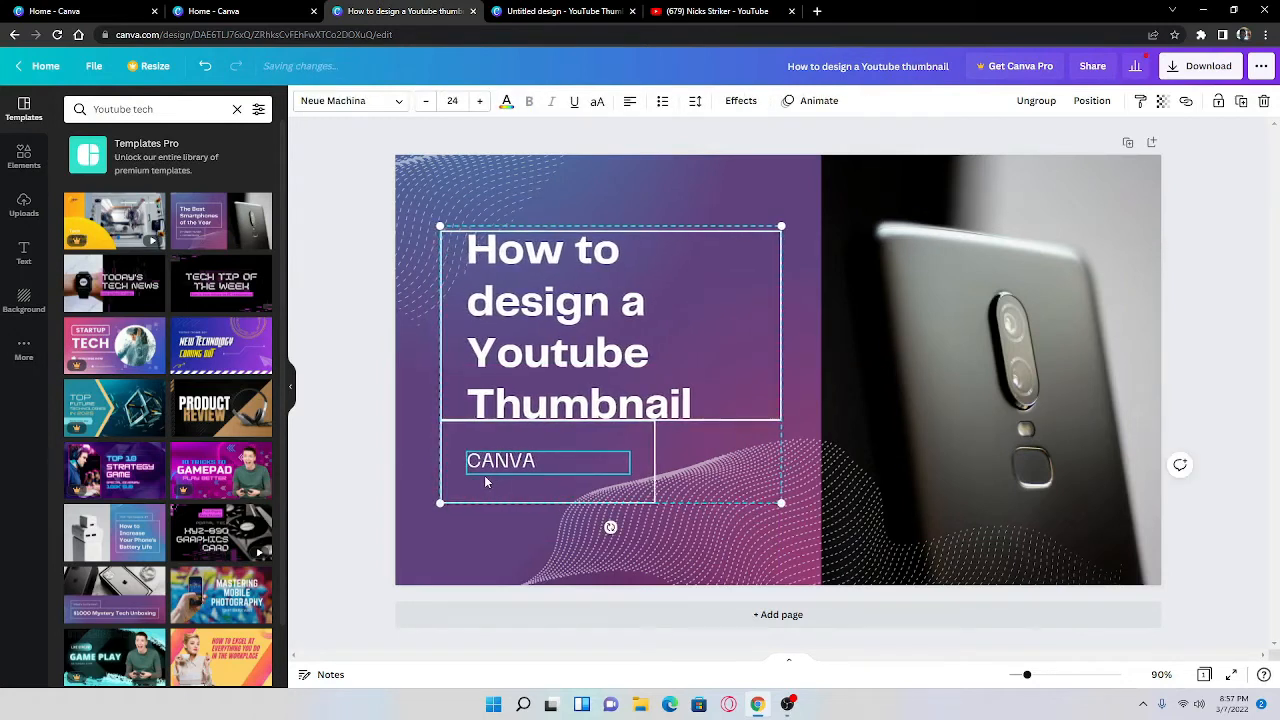
pyautogui.press('Left')
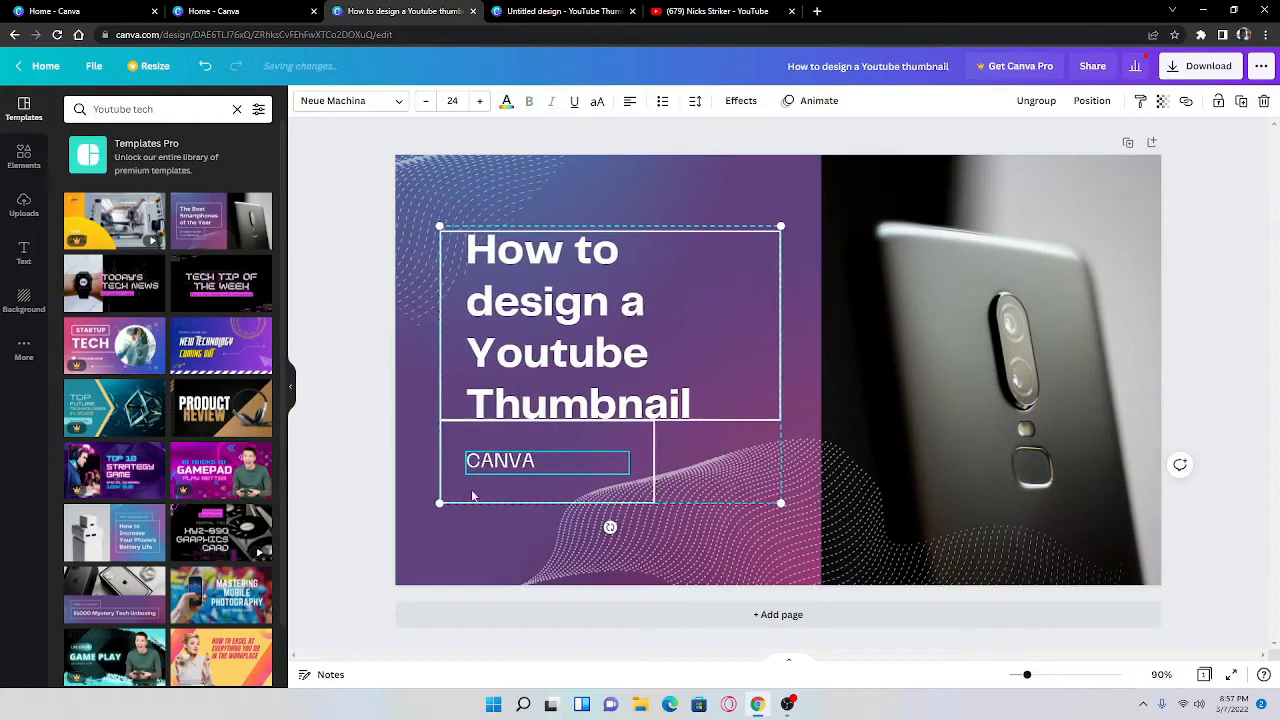
pyautogui.click(346, 450)
# Step: Lower the framed text group slightly and move the round Canva logo into the thumbnail's upper-right corner
pyautogui.scroll(-2, 231, 638)
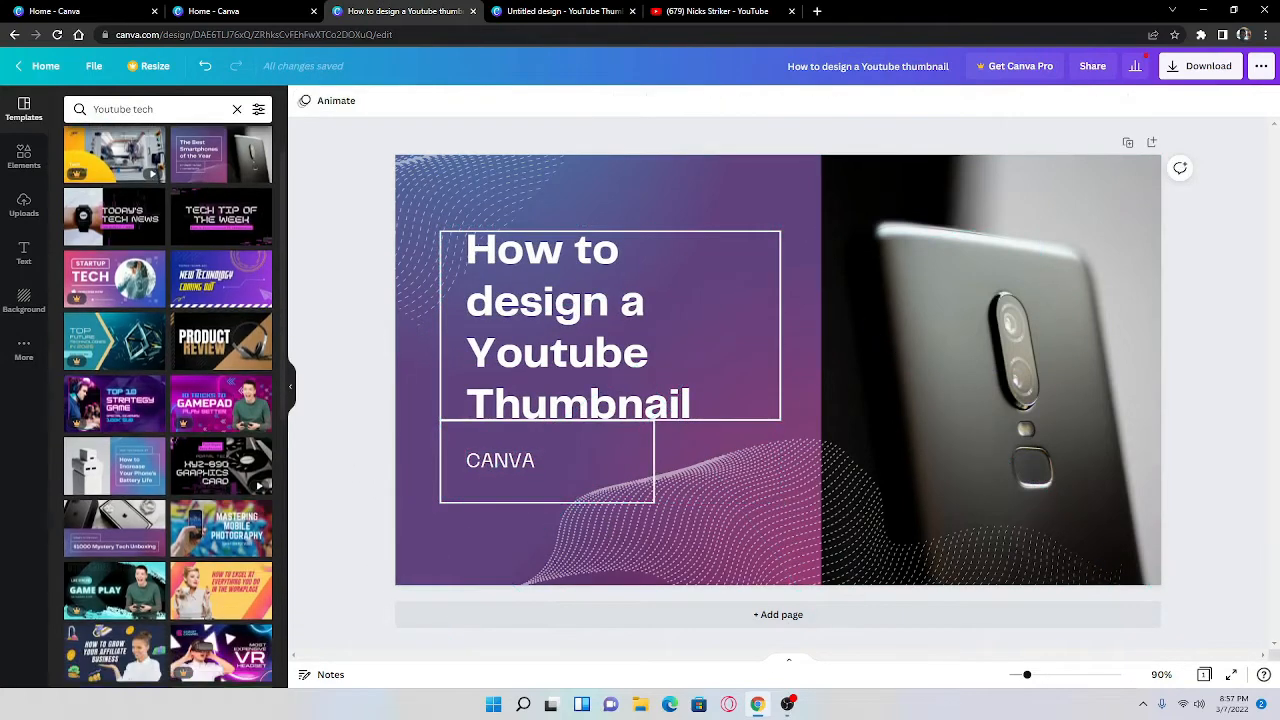
pyautogui.scroll(-3, 152, 572)
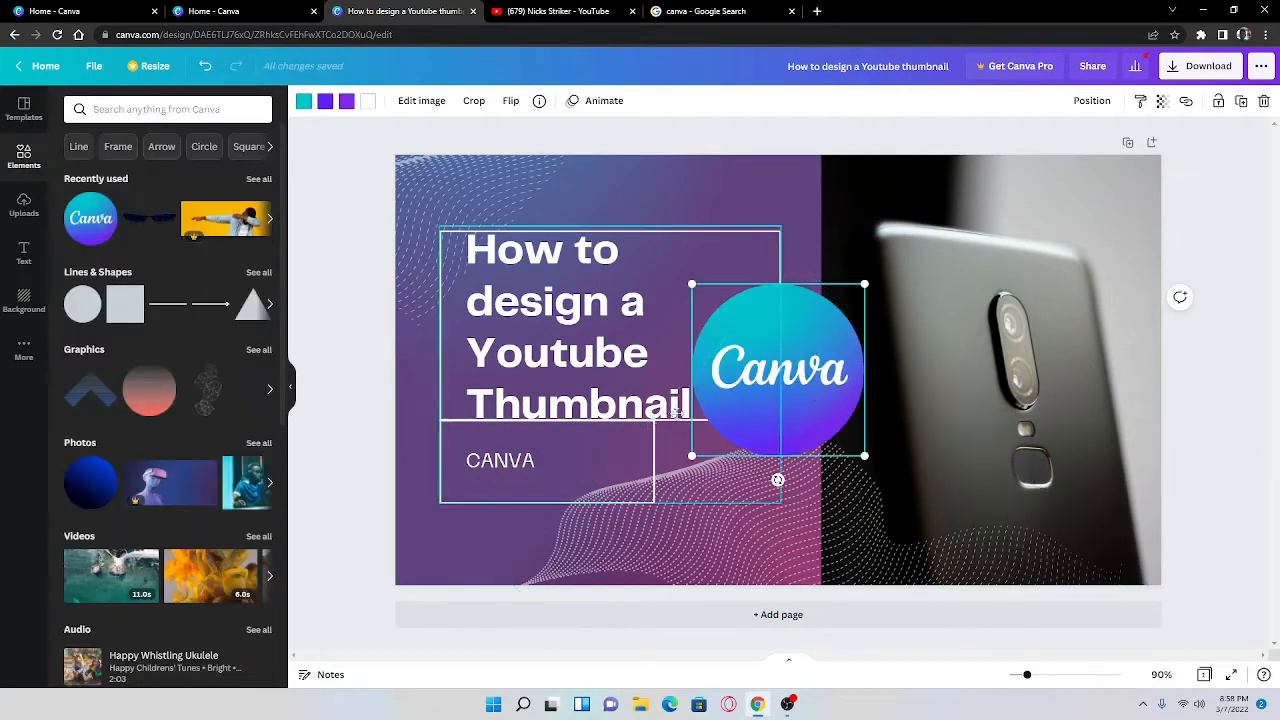
pyautogui.moveTo(653, 420)
pyautogui.mouseDown()
pyautogui.moveTo(838, 420)
pyautogui.moveTo(650, 403)
pyautogui.moveTo(651, 435)
pyautogui.mouseUp()
pyautogui.moveTo(845, 419); pyautogui.dragTo(1120, 236)
# Step: Delete the smartphone photo from the thumbnail and move the framed text group slightly left and down
pyautogui.click(984, 390)
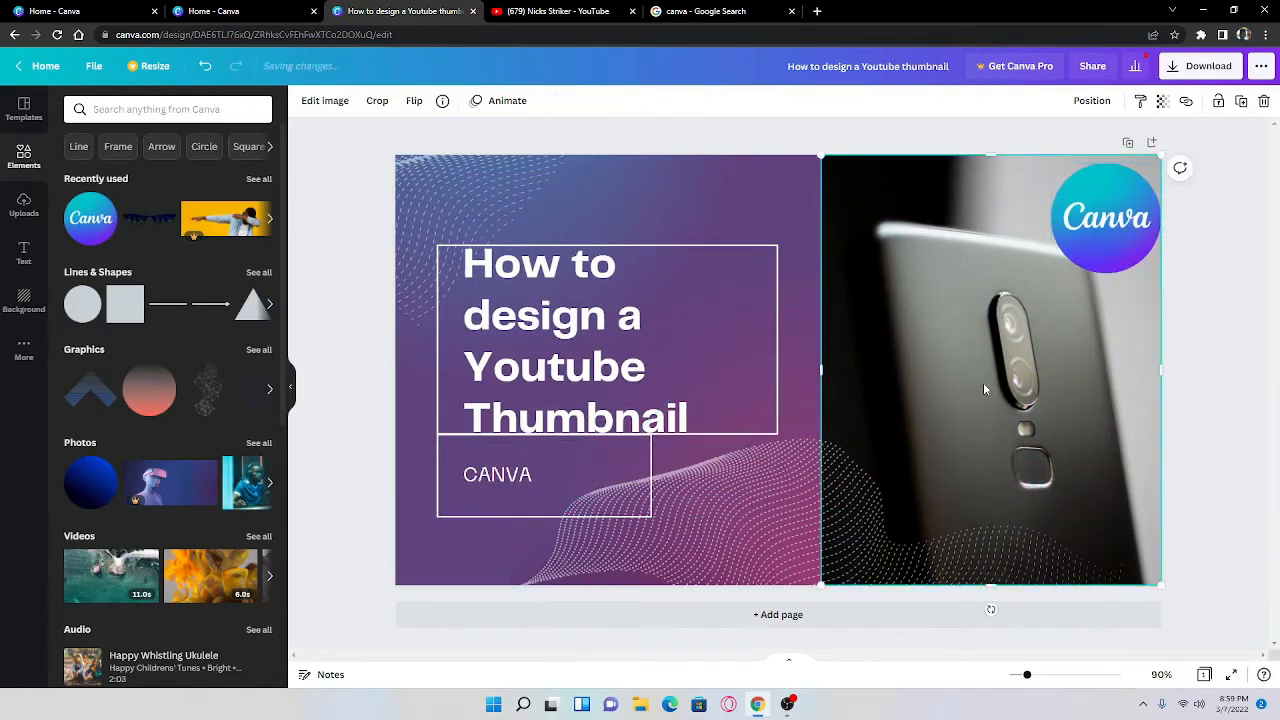
pyautogui.press('Delete')
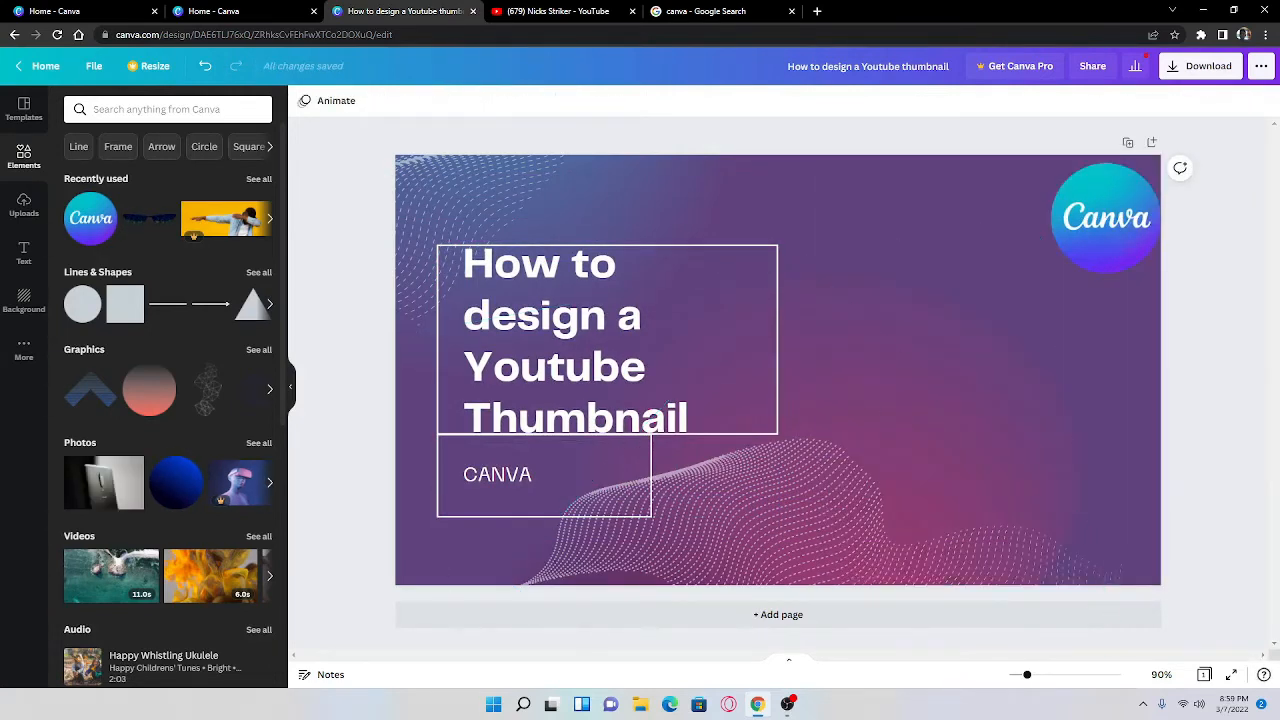
pyautogui.click(545, 370)
pyautogui.moveTo(545, 370)
pyautogui.mouseDown()
pyautogui.moveTo(659, 353)
pyautogui.moveTo(631, 327)
pyautogui.moveTo(545, 356)
pyautogui.moveTo(554, 368)
pyautogui.mouseUp()
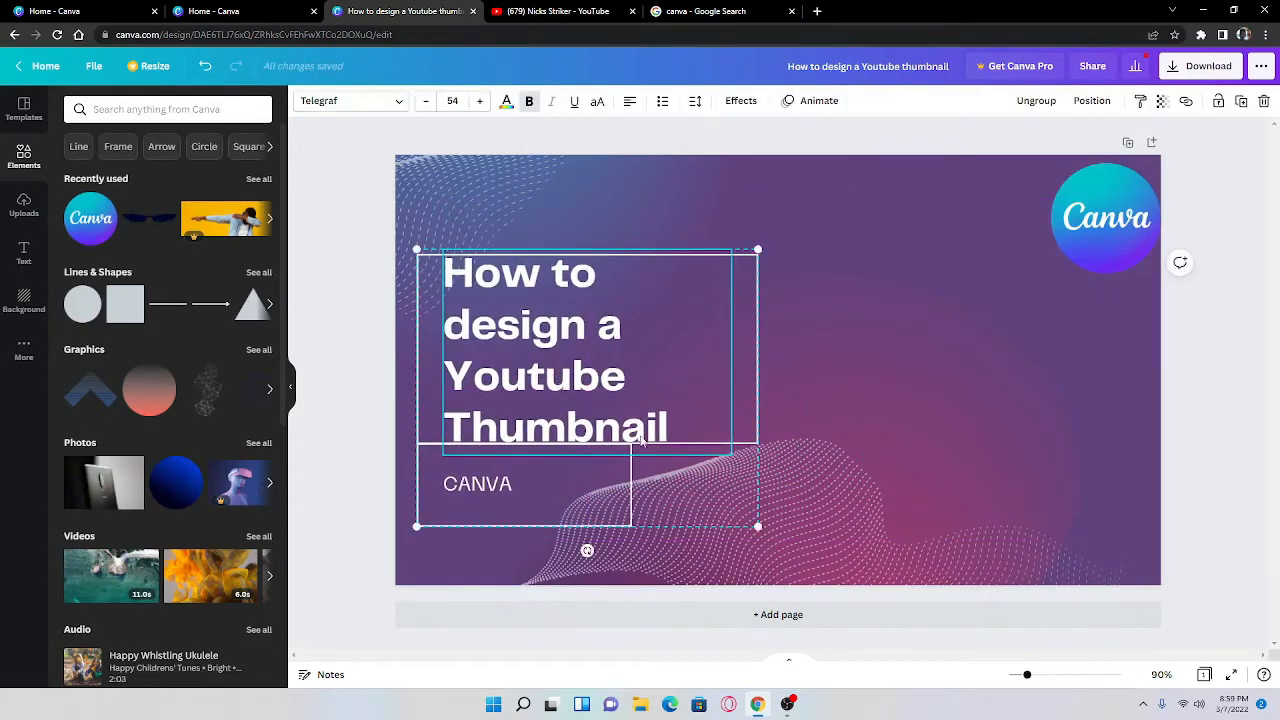
pyautogui.click(1134, 451)
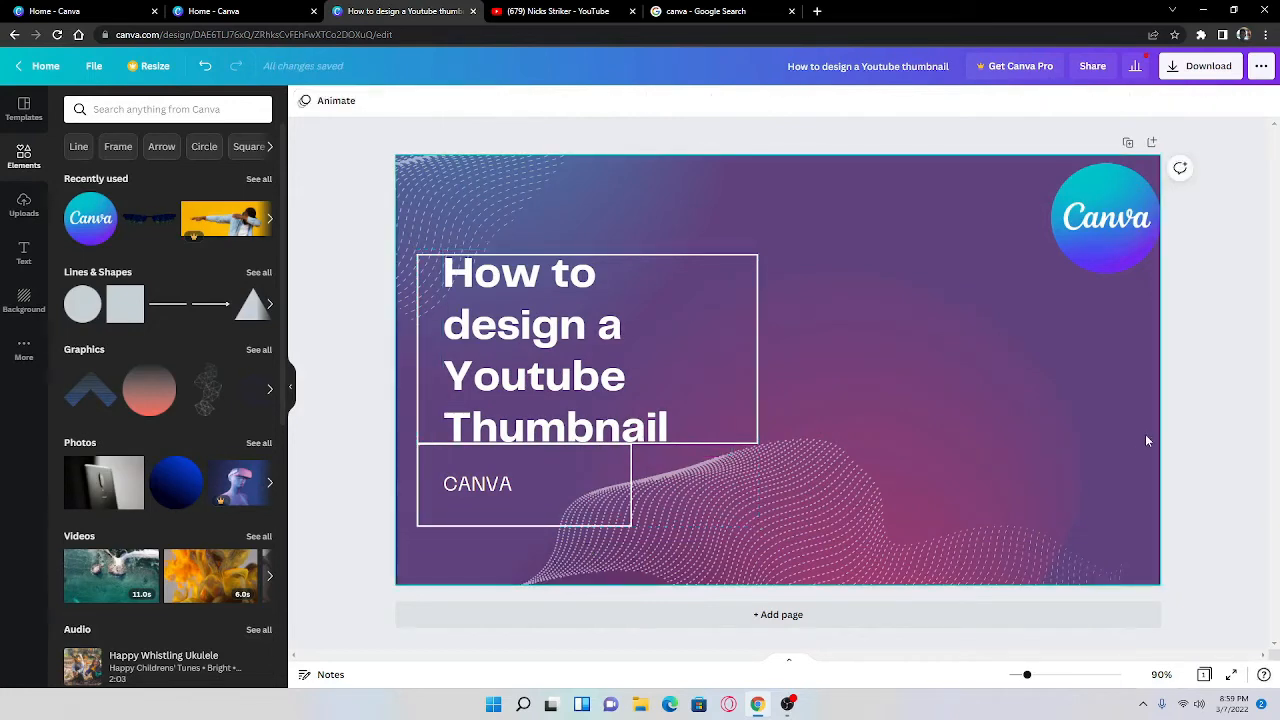
# Step: Capture a rectangular screenshot of the whole editor page showing the thumbnail, excluding the browser bars and the taskbar
pyautogui.press('super')
pyautogui.press('super')
pyautogui.press('super+shift+s')
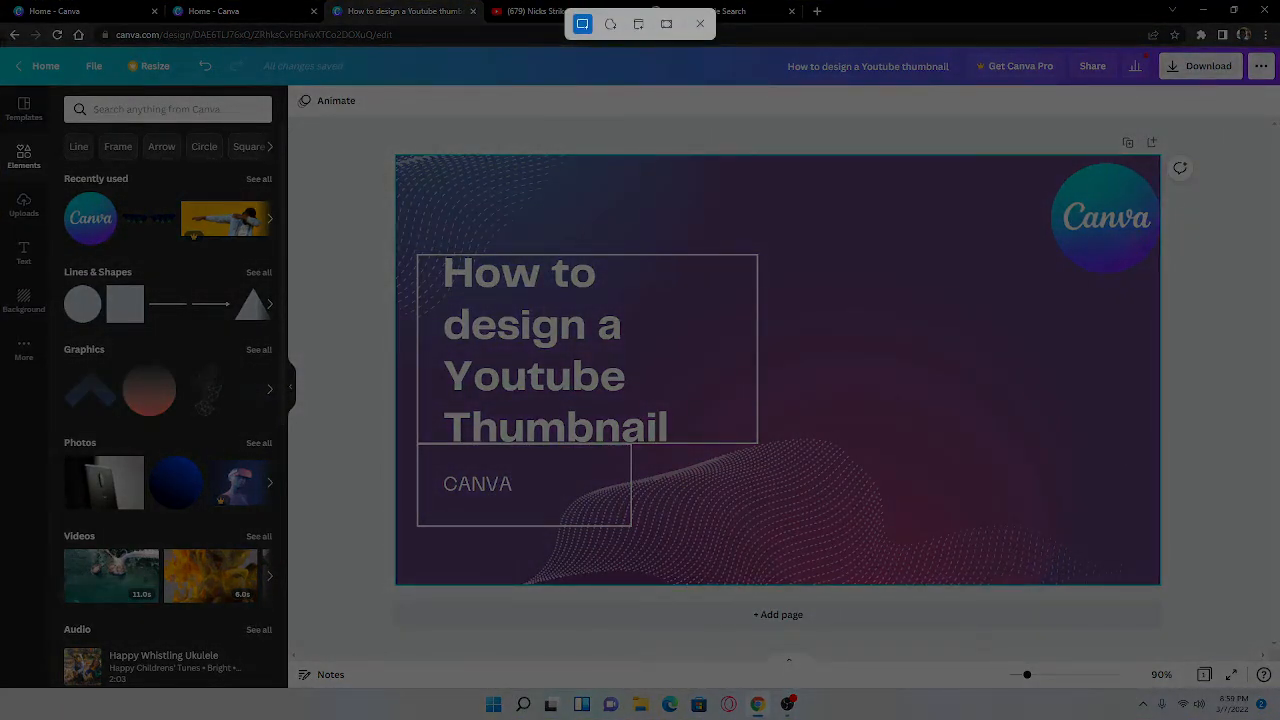
pyautogui.moveTo(1, 46); pyautogui.dragTo(1276, 688)
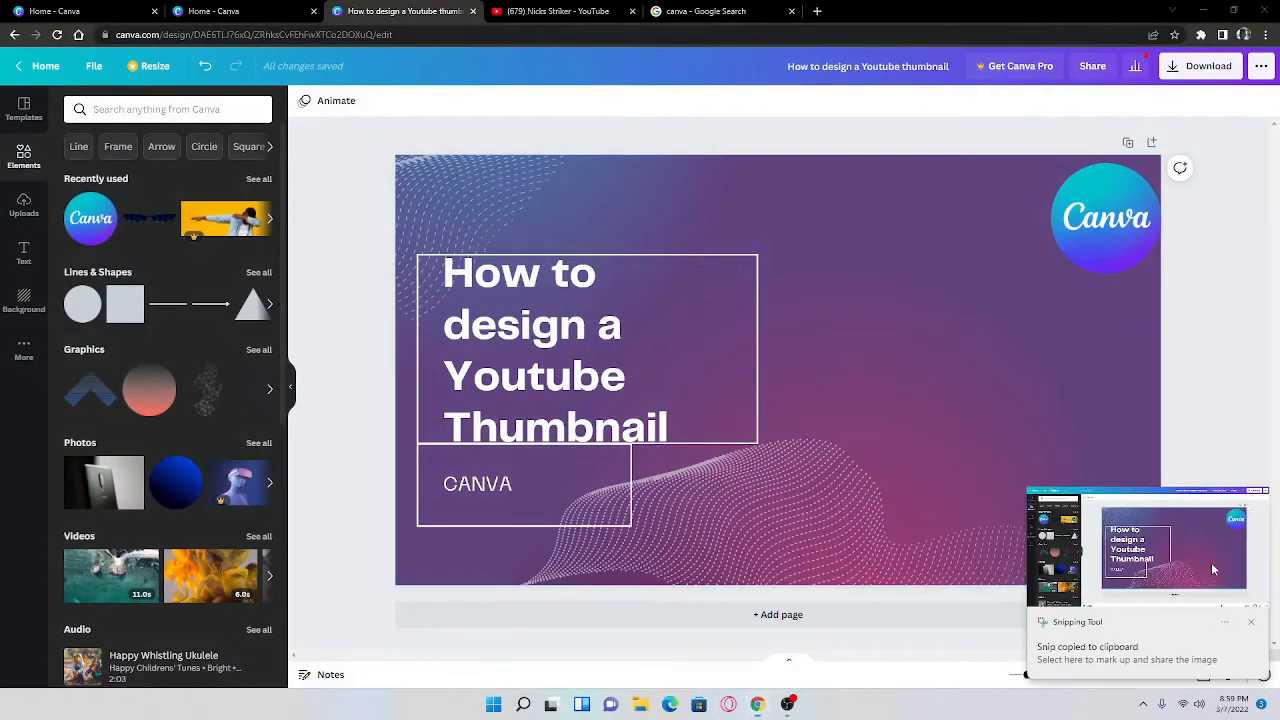
pyautogui.click(1211, 562)
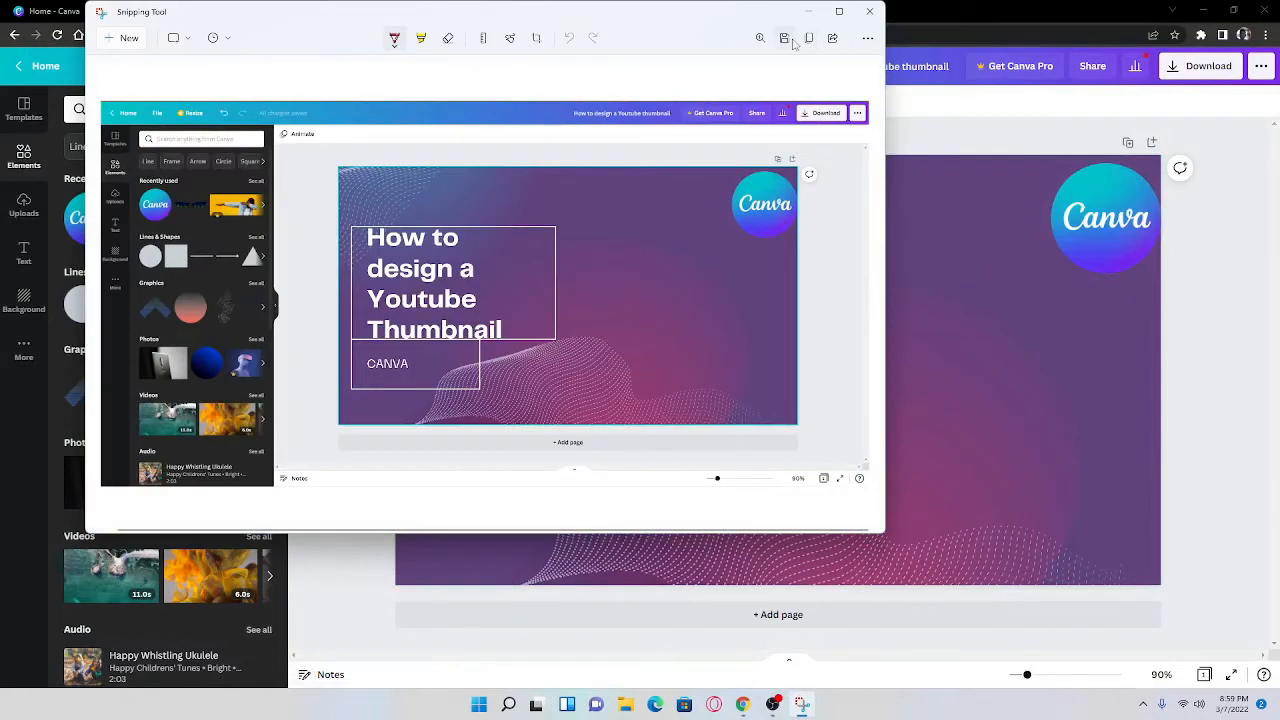
pyautogui.click(786, 39)
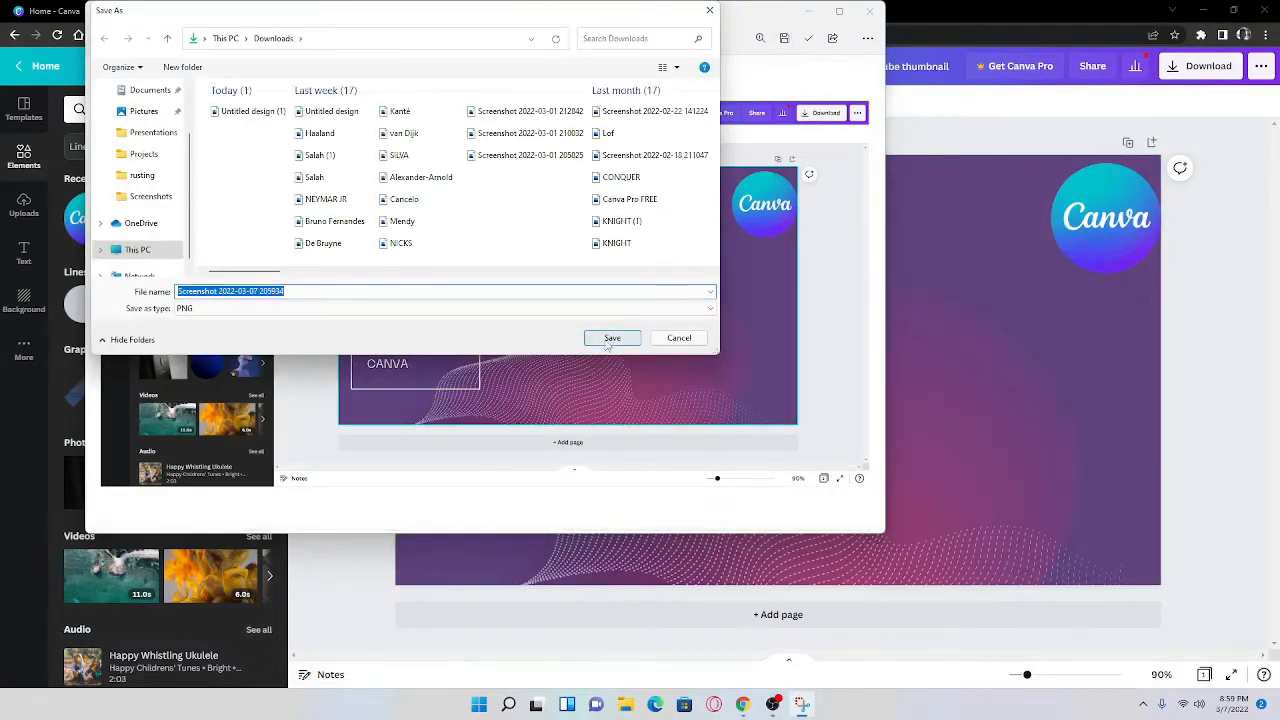
pyautogui.click(611, 338)
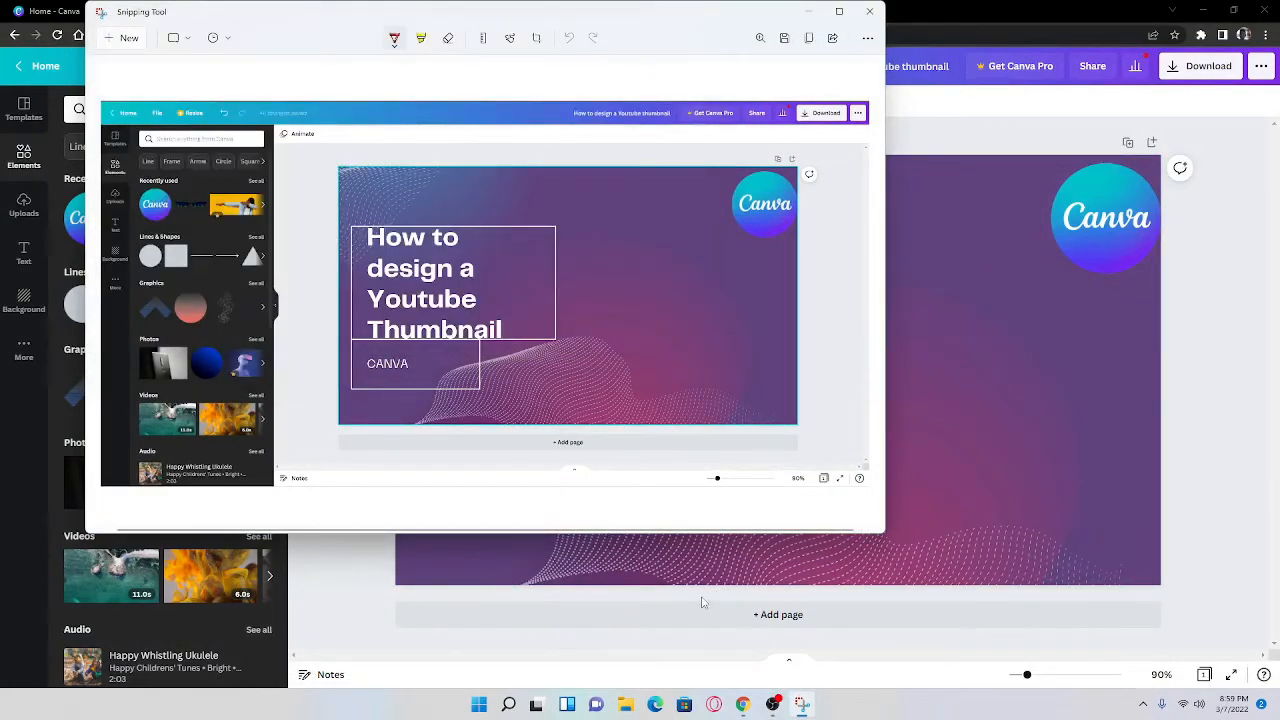
pyautogui.click(869, 11)
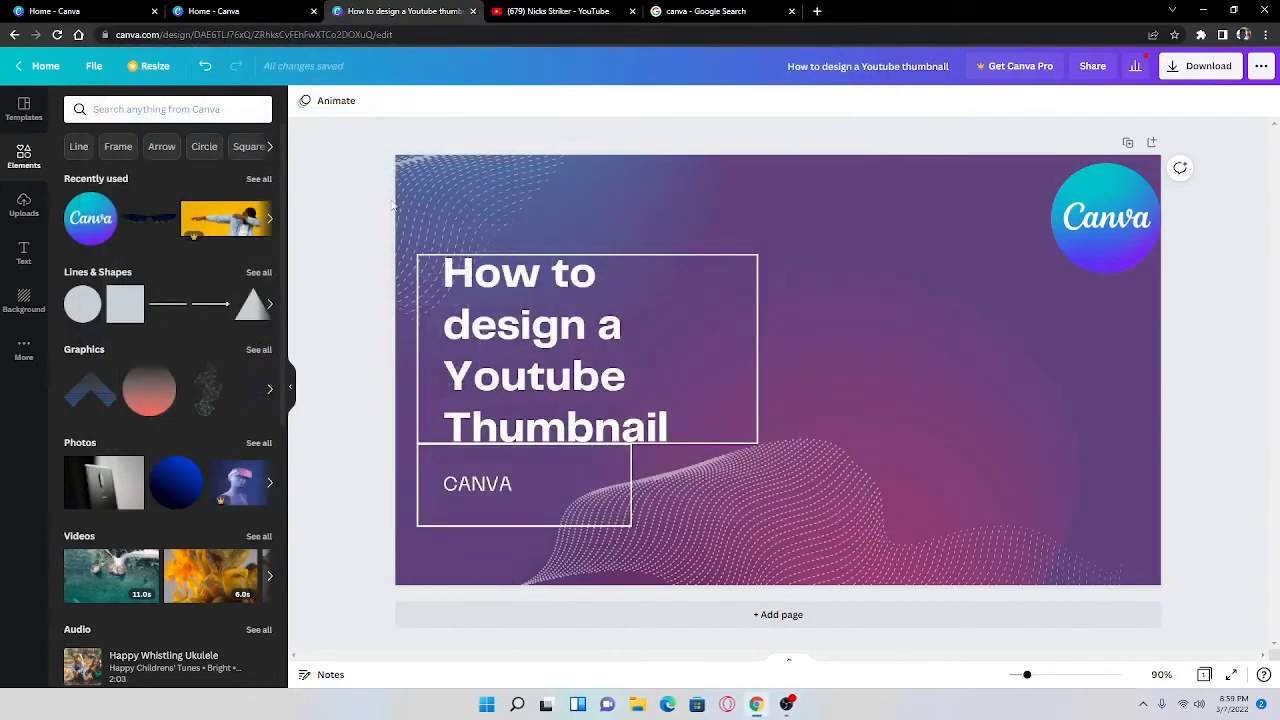
pyautogui.click(24, 207)
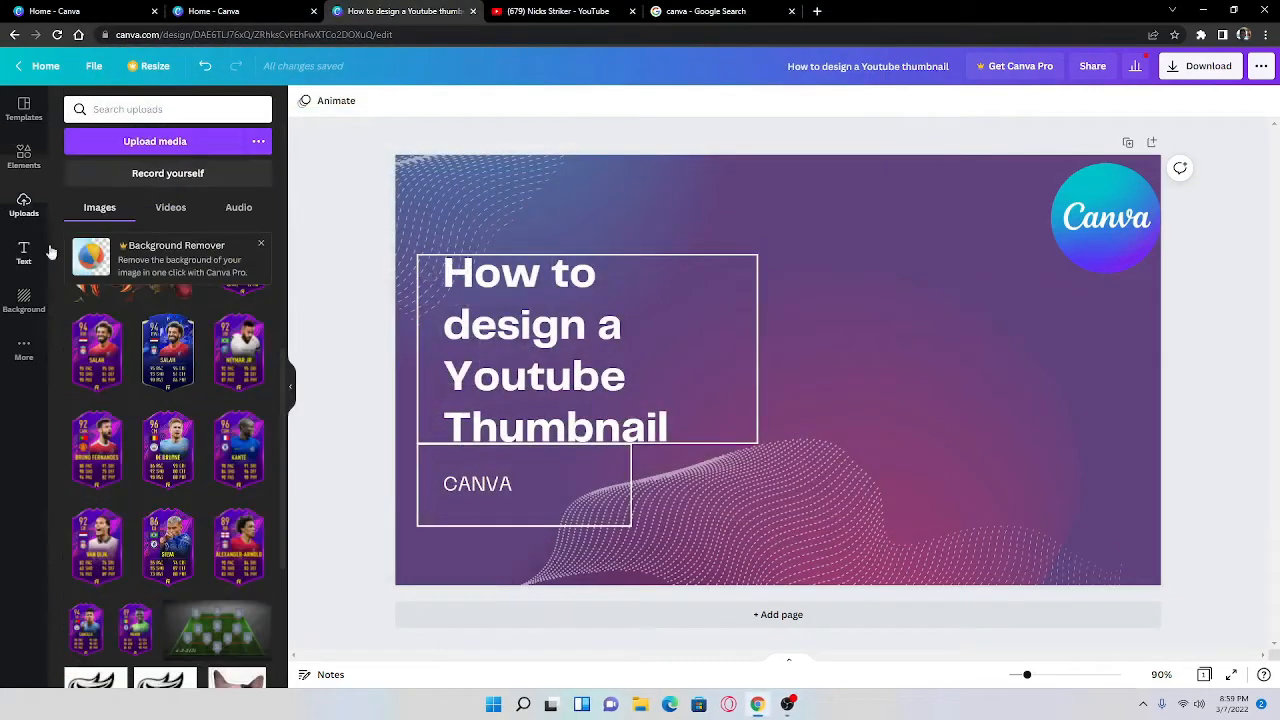
pyautogui.click(127, 143)
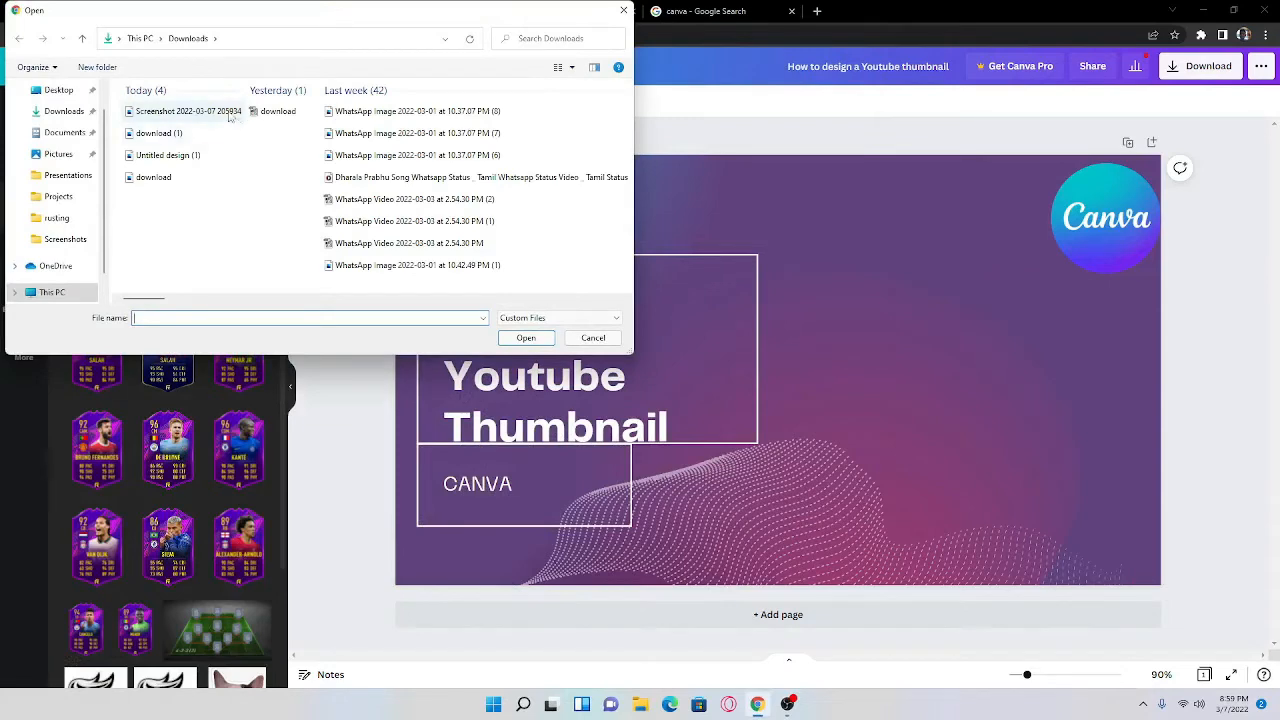
pyautogui.click(229, 116)
pyautogui.click(528, 339)
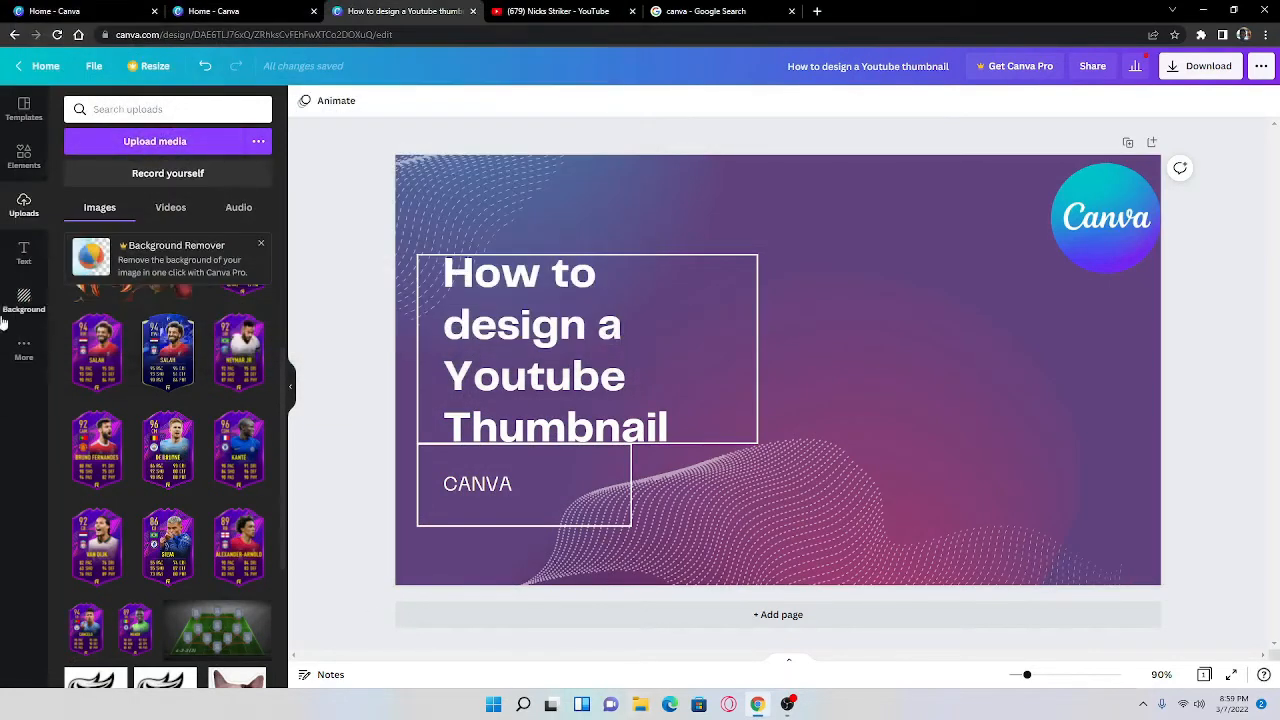
pyautogui.click(156, 346)
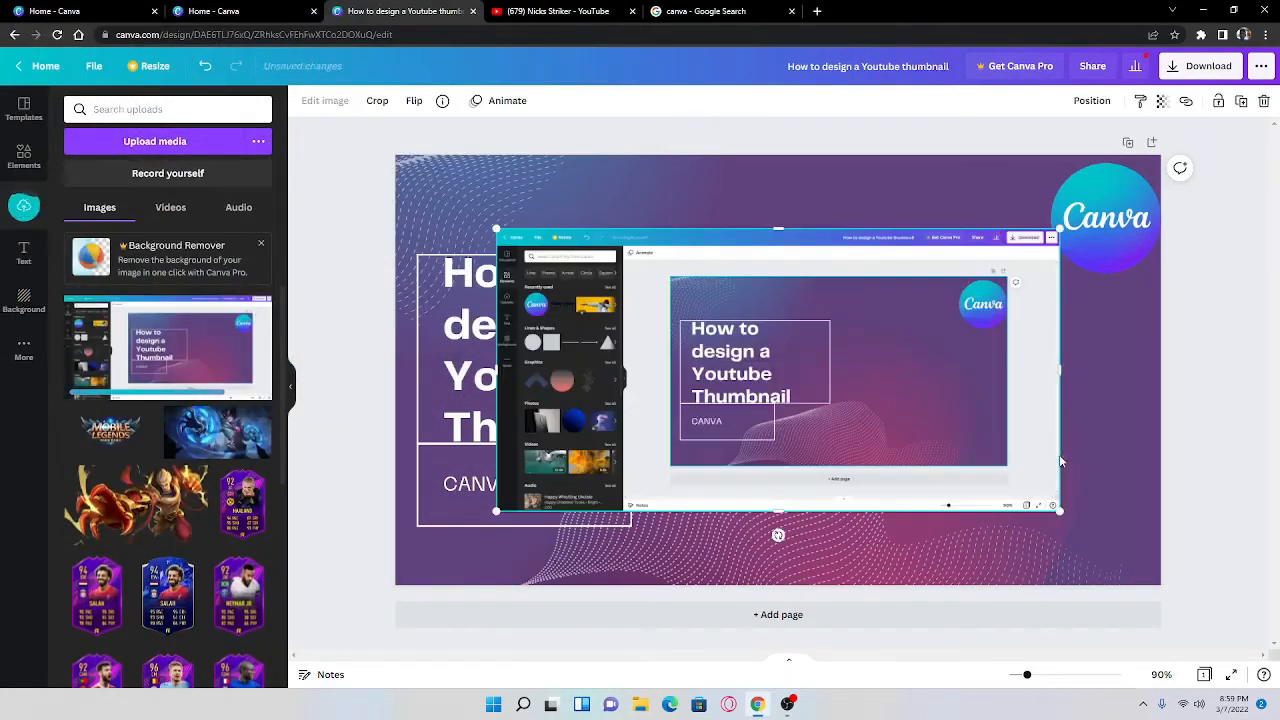
pyautogui.moveTo(1055, 507); pyautogui.dragTo(846, 457)
pyautogui.moveTo(753, 260); pyautogui.dragTo(987, 350)
# Step: Move the round Canva logo to the thumbnail's upper-left corner above the title and make it slightly smaller
pyautogui.click(1086, 216)
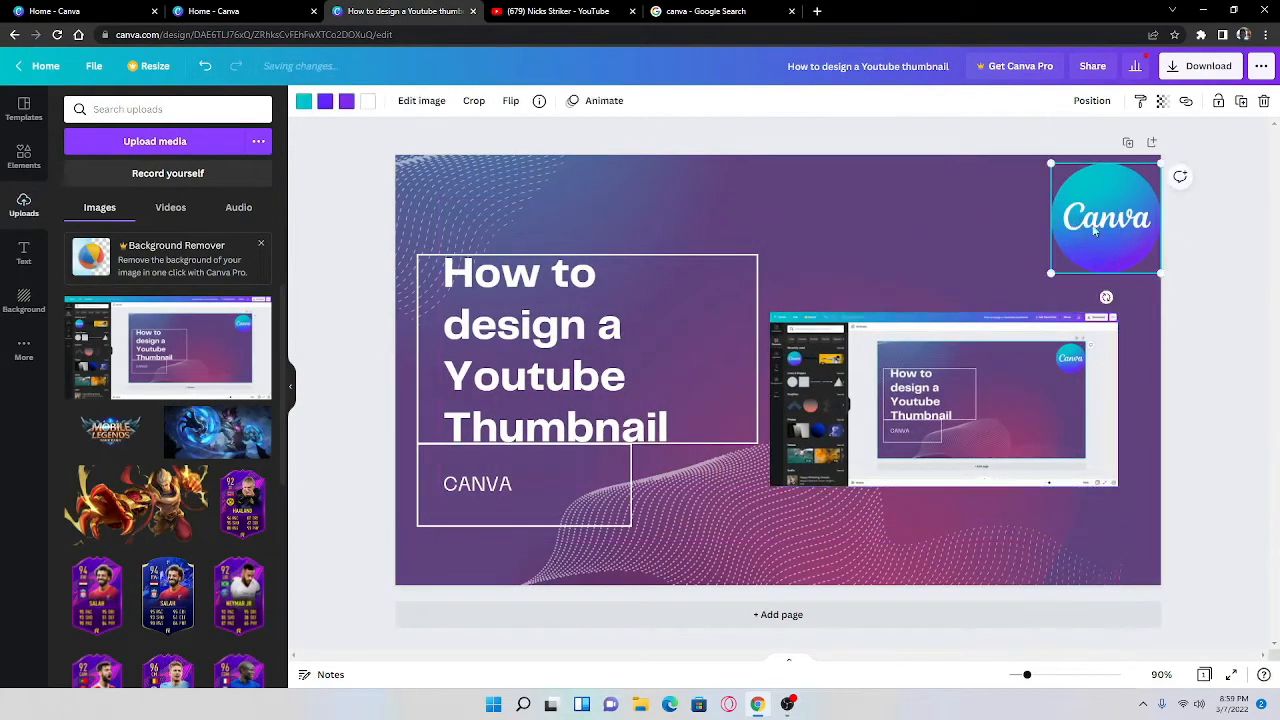
pyautogui.moveTo(1086, 216); pyautogui.dragTo(452, 198)
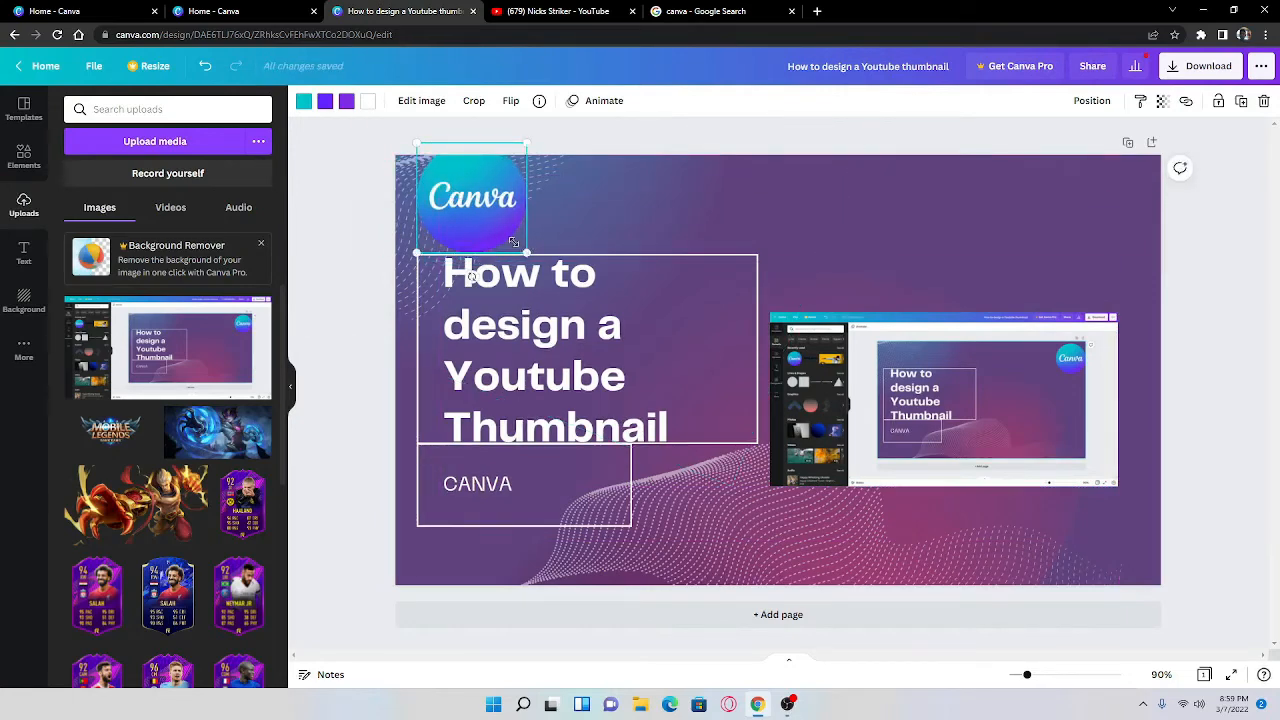
pyautogui.moveTo(530, 256); pyautogui.dragTo(1115, 383)
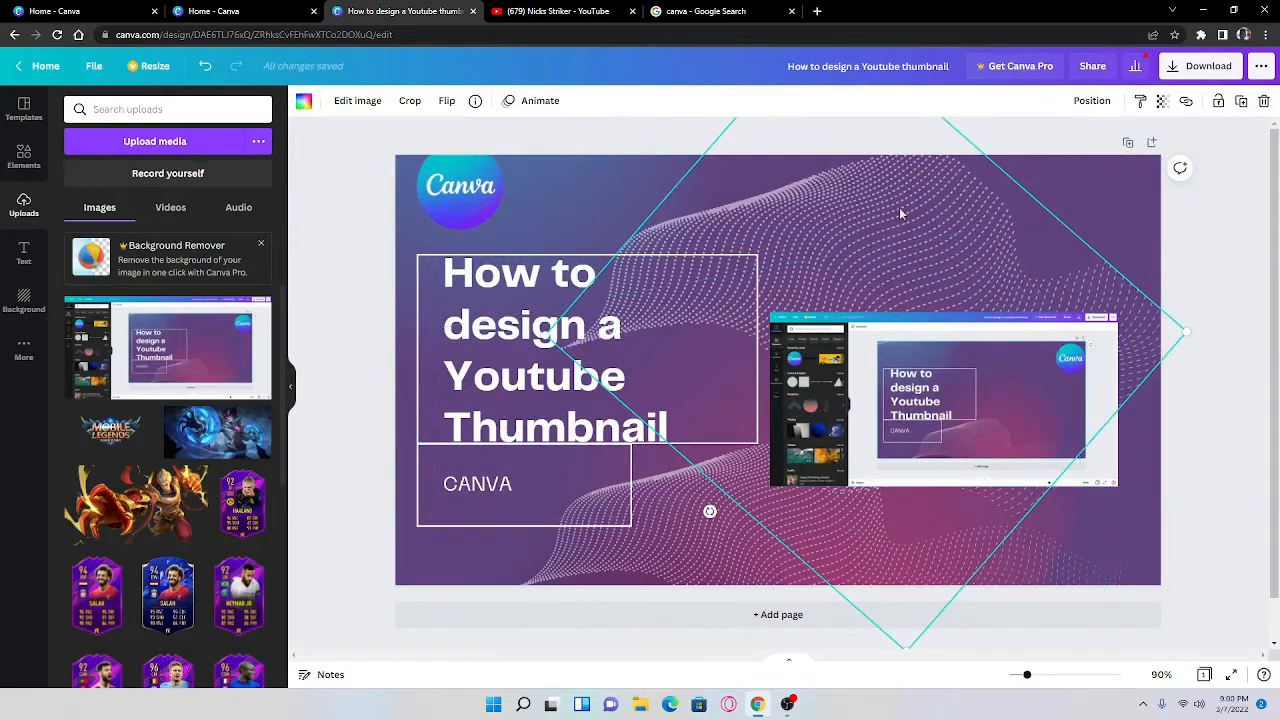
# Step: Rotate the dotted wave graphic behind the screenshot and move it into the thumbnail's upper-right corner
pyautogui.moveTo(903, 209); pyautogui.dragTo(956, 187)
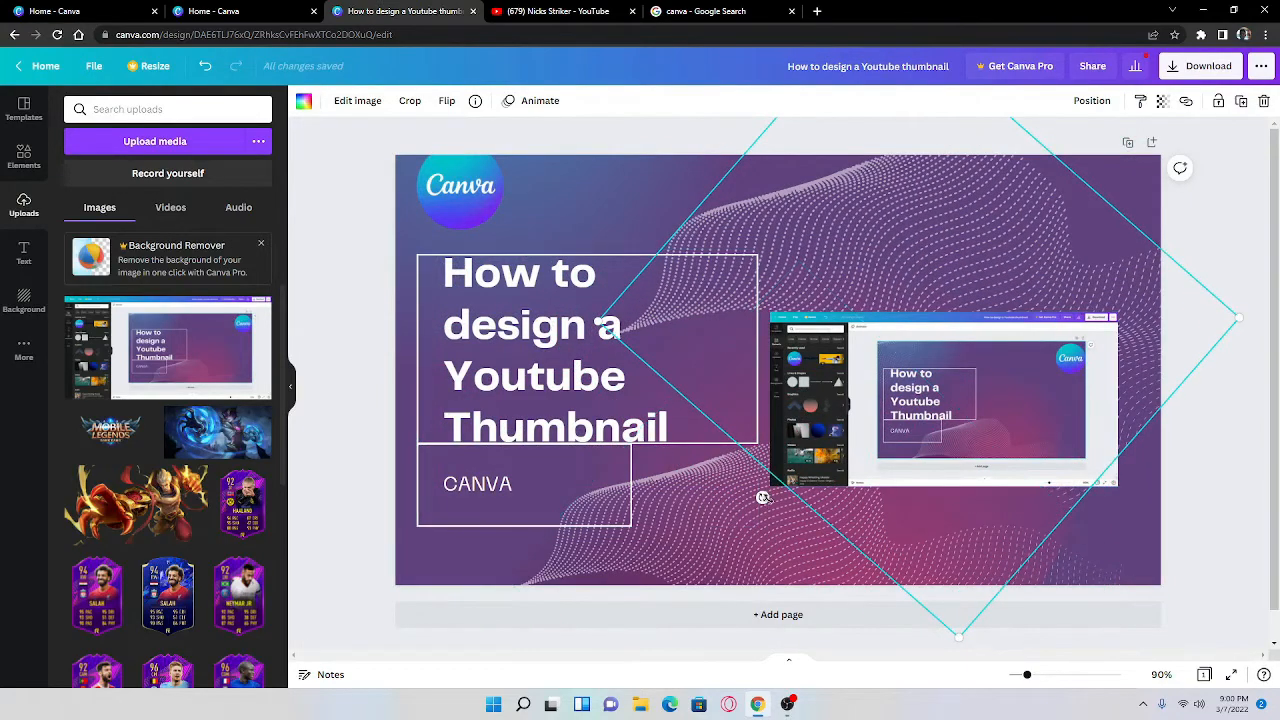
pyautogui.moveTo(762, 497); pyautogui.dragTo(835, 284)
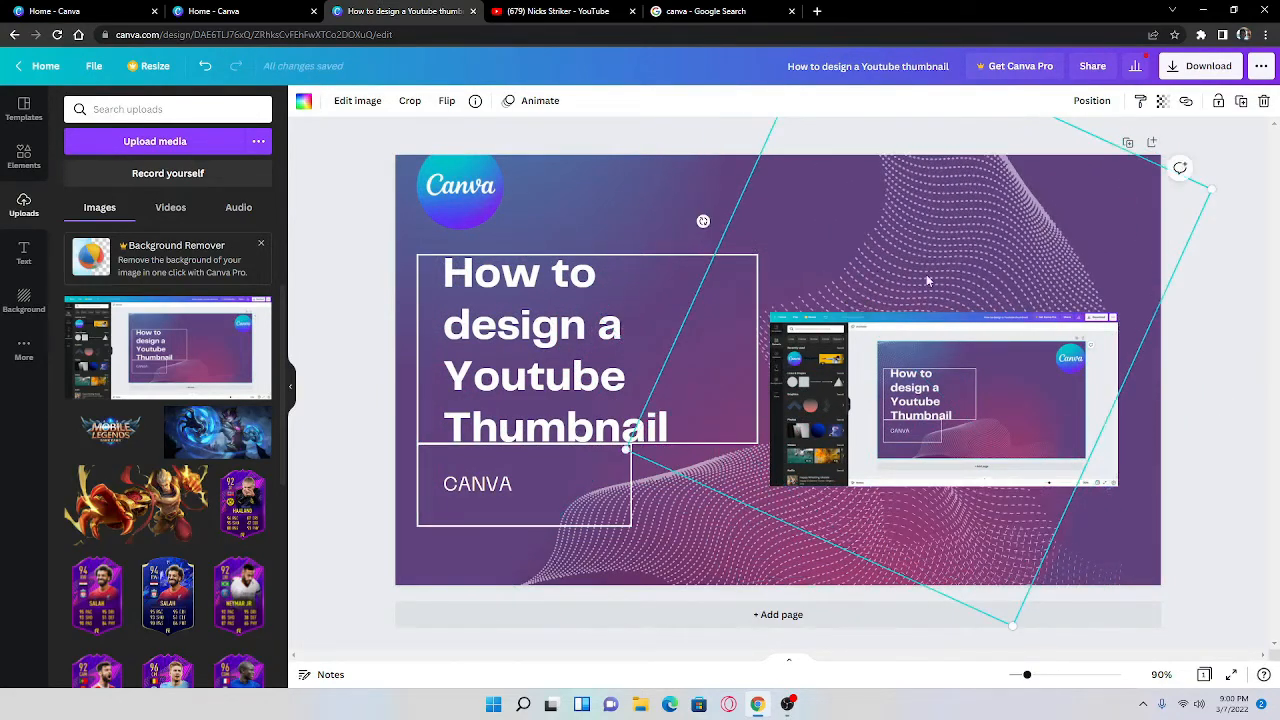
pyautogui.moveTo(929, 278); pyautogui.dragTo(1117, 64)
# Step: Nudge the screenshot up, shrink the Canva logo into the upper-left corner, and shift the framed text group to the thumbnail's left edge
pyautogui.moveTo(991, 426); pyautogui.dragTo(999, 392)
pyautogui.moveTo(495, 320); pyautogui.dragTo(510, 332)
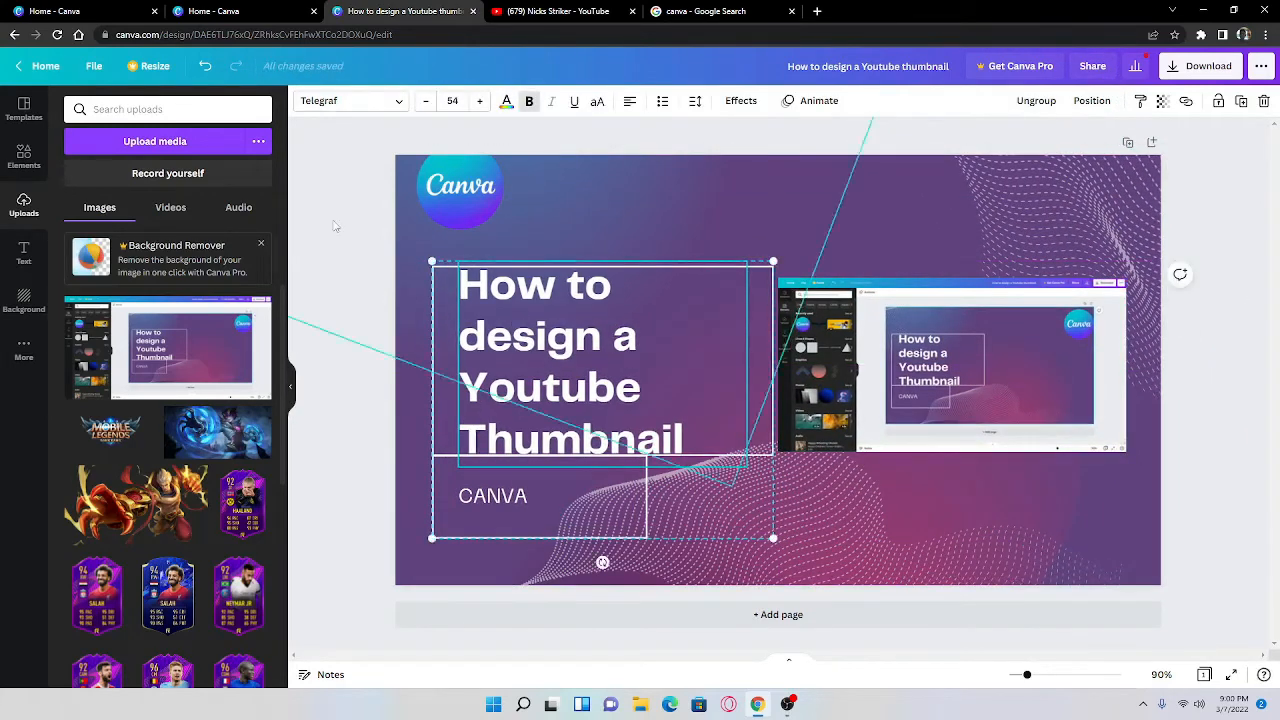
pyautogui.moveTo(451, 192); pyautogui.dragTo(443, 213)
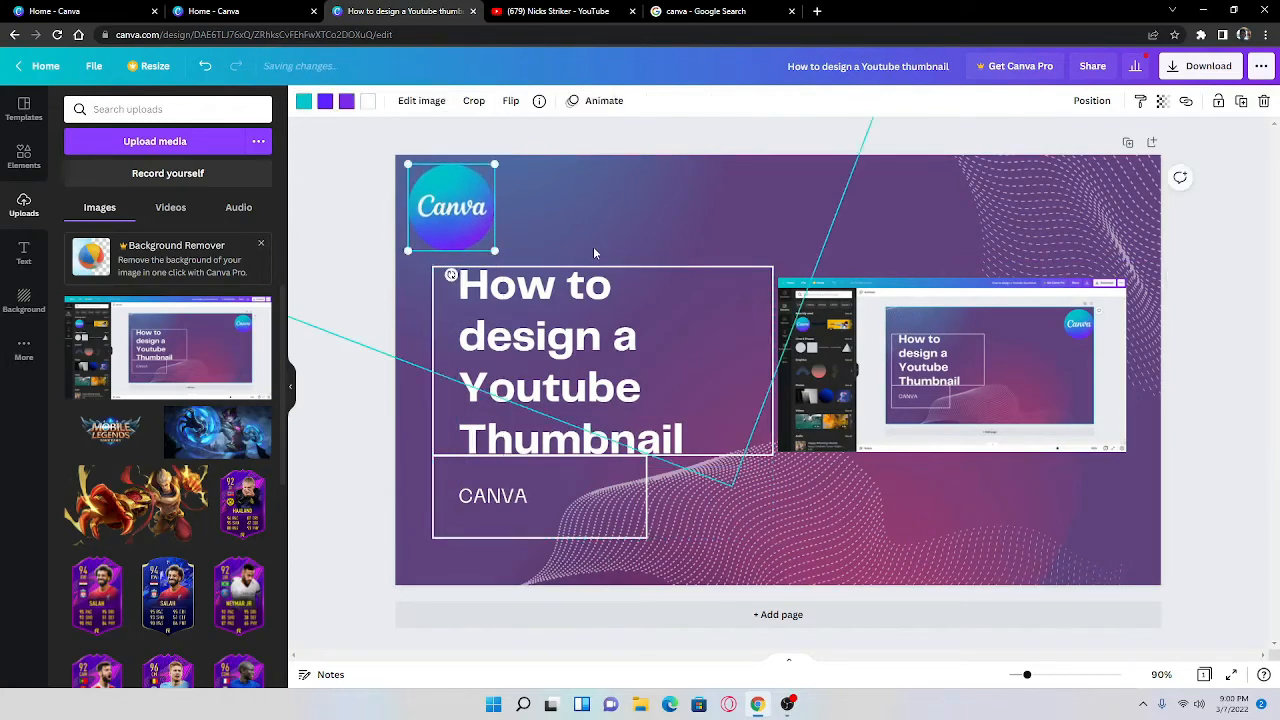
pyautogui.moveTo(495, 251); pyautogui.dragTo(441, 212)
pyautogui.moveTo(651, 358); pyautogui.dragTo(625, 376)
# Step: Enlarge the screenshot to about 756 × 379 and position it over the right end of the title frame
pyautogui.moveTo(1064, 420); pyautogui.dragTo(1019, 370)
pyautogui.moveTo(1085, 405); pyautogui.dragTo(1184, 454)
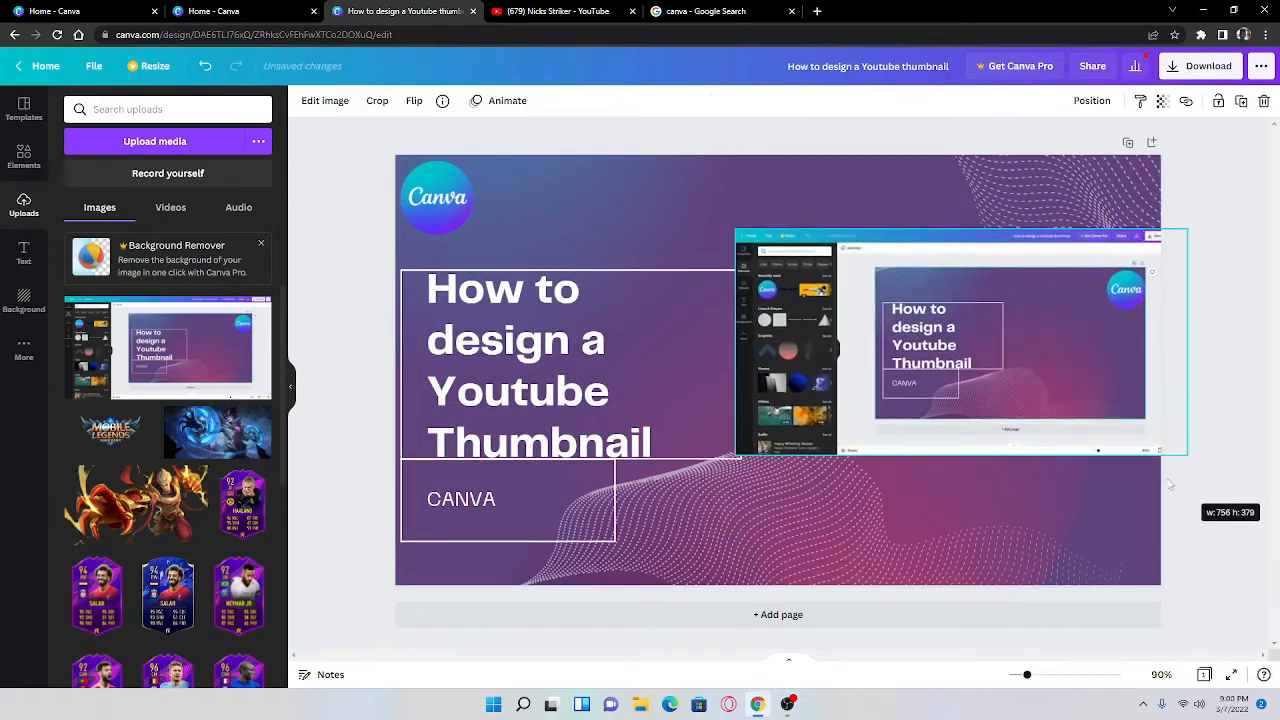
pyautogui.moveTo(975, 401); pyautogui.dragTo(918, 425)
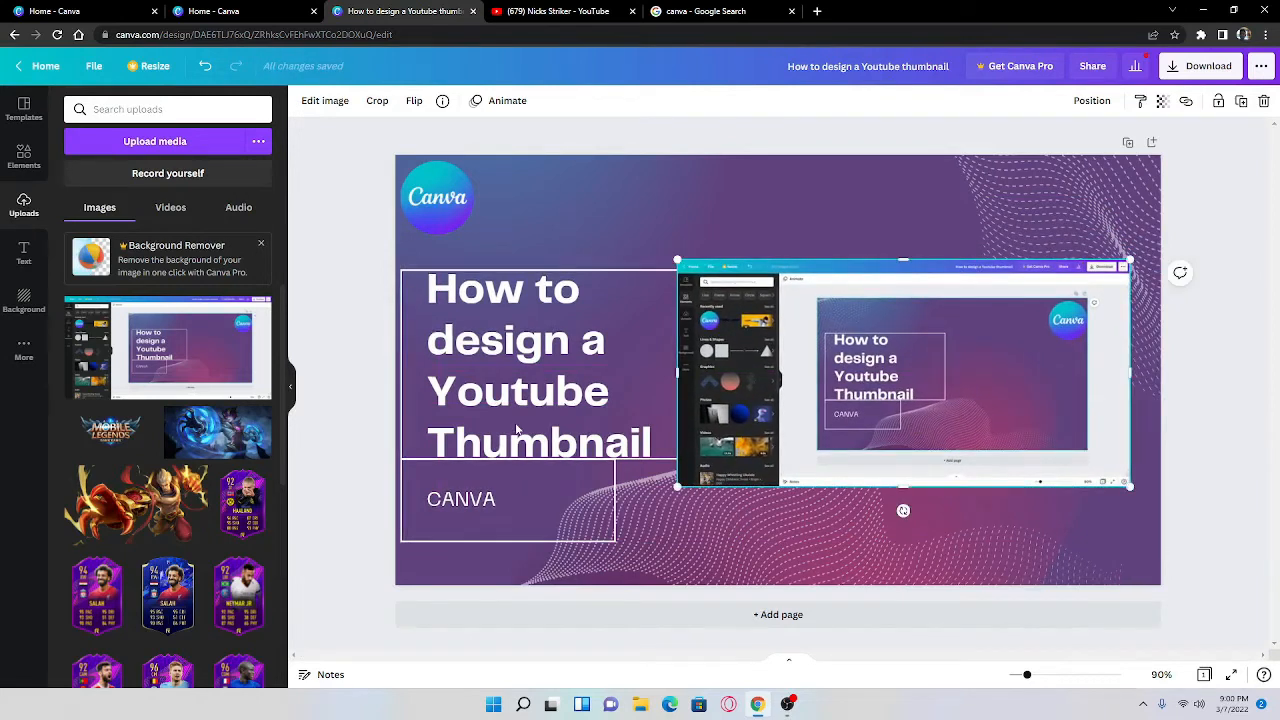
pyautogui.click(334, 402)
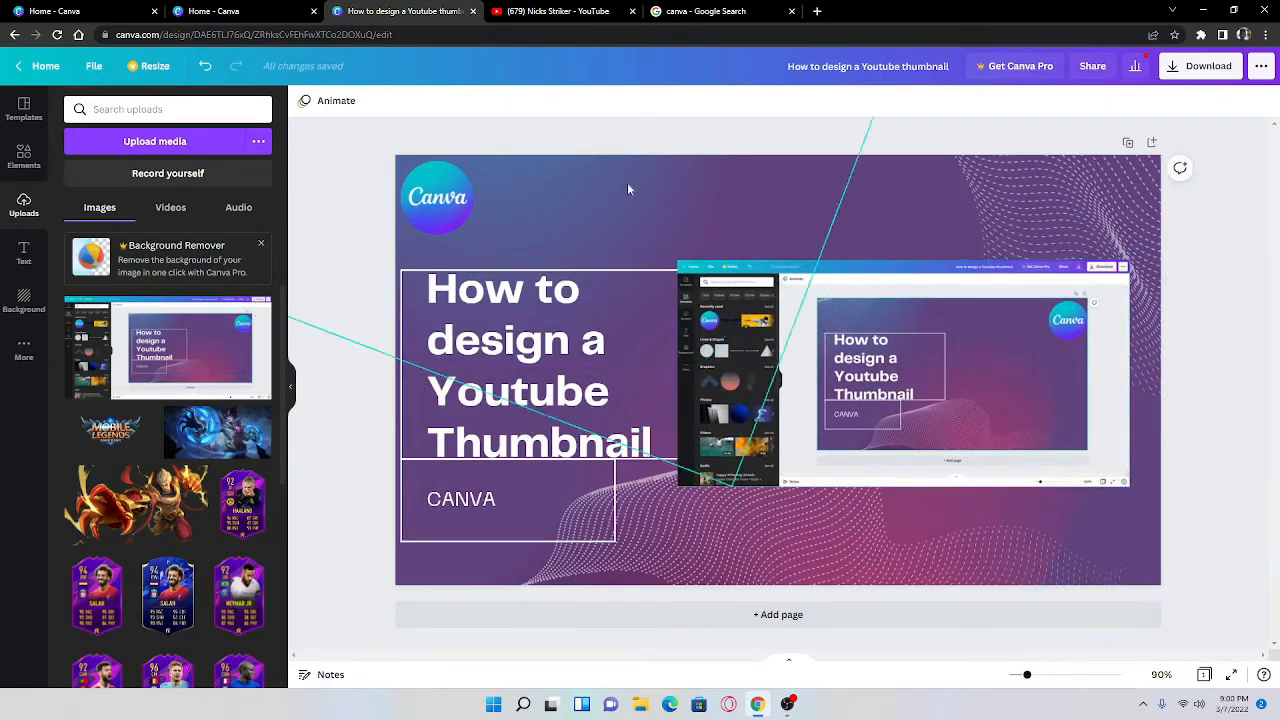
# Step: Shrink the framed text group against the thumbnail's left edge and shift the screenshot right so it clears the title frame
pyautogui.click(646, 393)
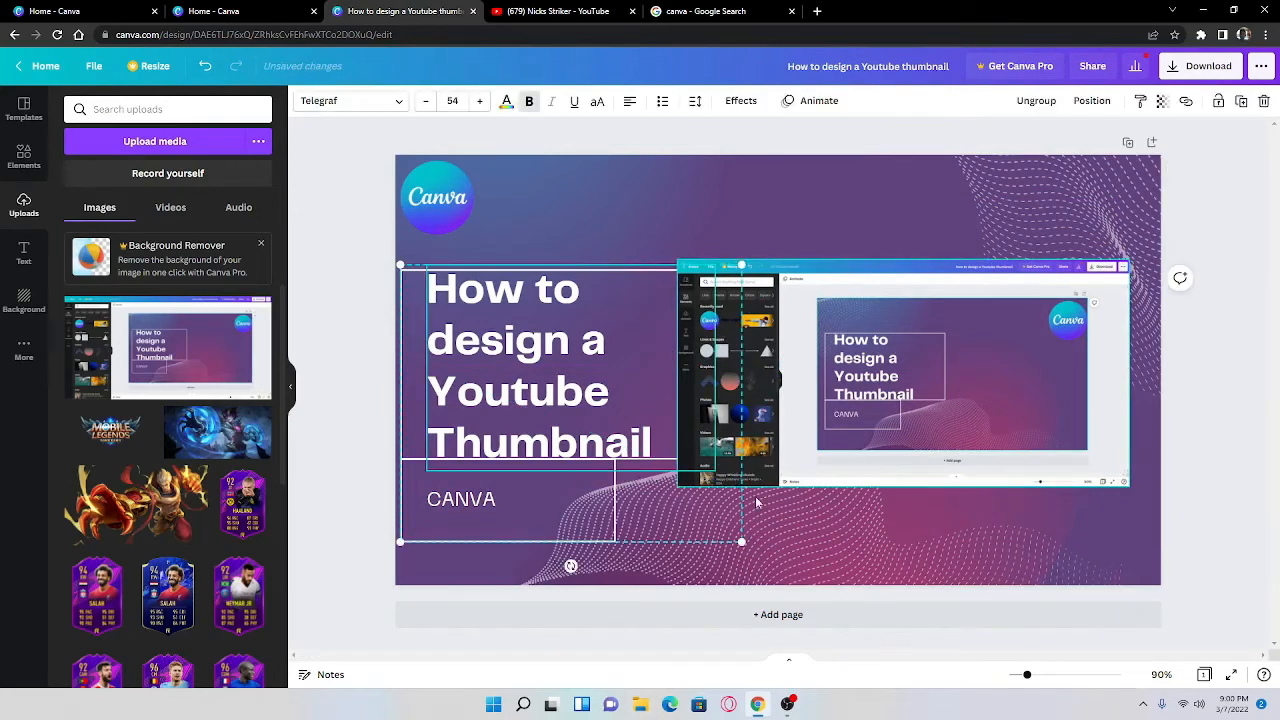
pyautogui.moveTo(722, 545); pyautogui.dragTo(680, 514)
pyautogui.moveTo(505, 348); pyautogui.dragTo(503, 390)
pyautogui.moveTo(510, 376); pyautogui.dragTo(498, 362)
pyautogui.moveTo(699, 378); pyautogui.dragTo(755, 388)
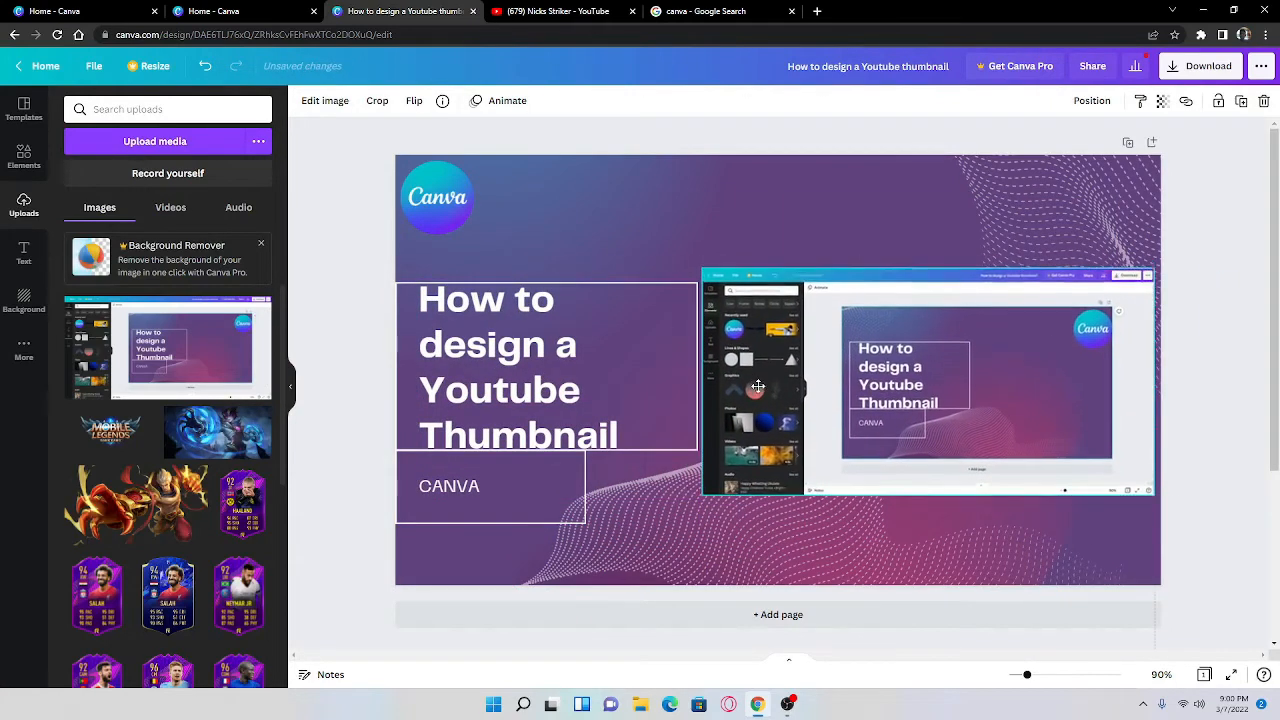
# Step: Slightly reduce the framed text group and lower it a little along the thumbnail's left edge
pyautogui.click(600, 420)
pyautogui.moveTo(697, 523); pyautogui.dragTo(633, 476)
pyautogui.moveTo(560, 400); pyautogui.dragTo(579, 408)
pyautogui.moveTo(654, 483); pyautogui.dragTo(715, 532)
pyautogui.moveTo(580, 408)
pyautogui.mouseDown()
pyautogui.moveTo(554, 400)
pyautogui.moveTo(561, 408)
pyautogui.mouseUp()
# Step: Enlarge the screenshot slightly, crop its left and right edges, and place it beside the title, just inside the thumbnail's right edge
pyautogui.moveTo(901, 451)
pyautogui.mouseDown()
pyautogui.moveTo(888, 446)
pyautogui.moveTo(897, 451)
pyautogui.mouseUp()
pyautogui.moveTo(699, 275); pyautogui.dragTo(616, 232)
pyautogui.moveTo(922, 361); pyautogui.dragTo(946, 389)
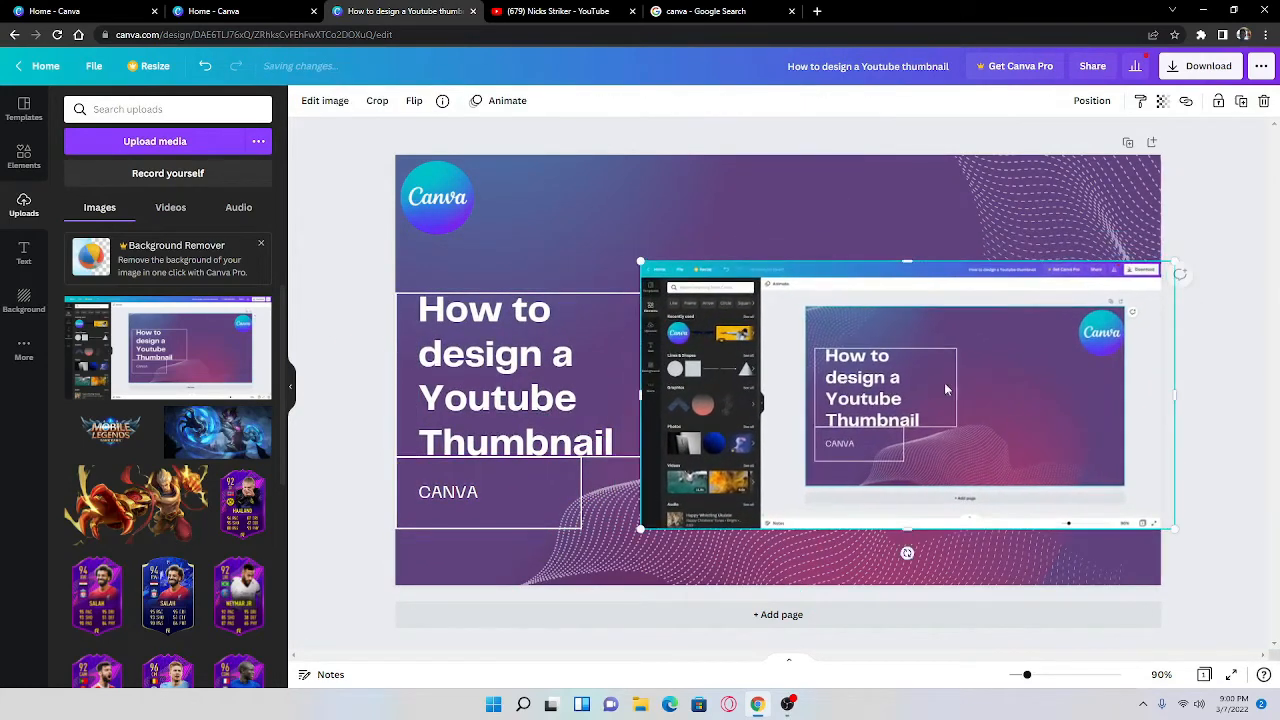
pyautogui.moveTo(1174, 528); pyautogui.dragTo(1074, 477)
pyautogui.moveTo(797, 388); pyautogui.dragTo(826, 397)
pyautogui.moveTo(886, 269); pyautogui.dragTo(938, 252)
pyautogui.moveTo(890, 486)
pyautogui.mouseDown()
pyautogui.moveTo(896, 501)
pyautogui.moveTo(891, 488)
pyautogui.mouseUp()
pyautogui.moveTo(1129, 523); pyautogui.dragTo(1132, 523)
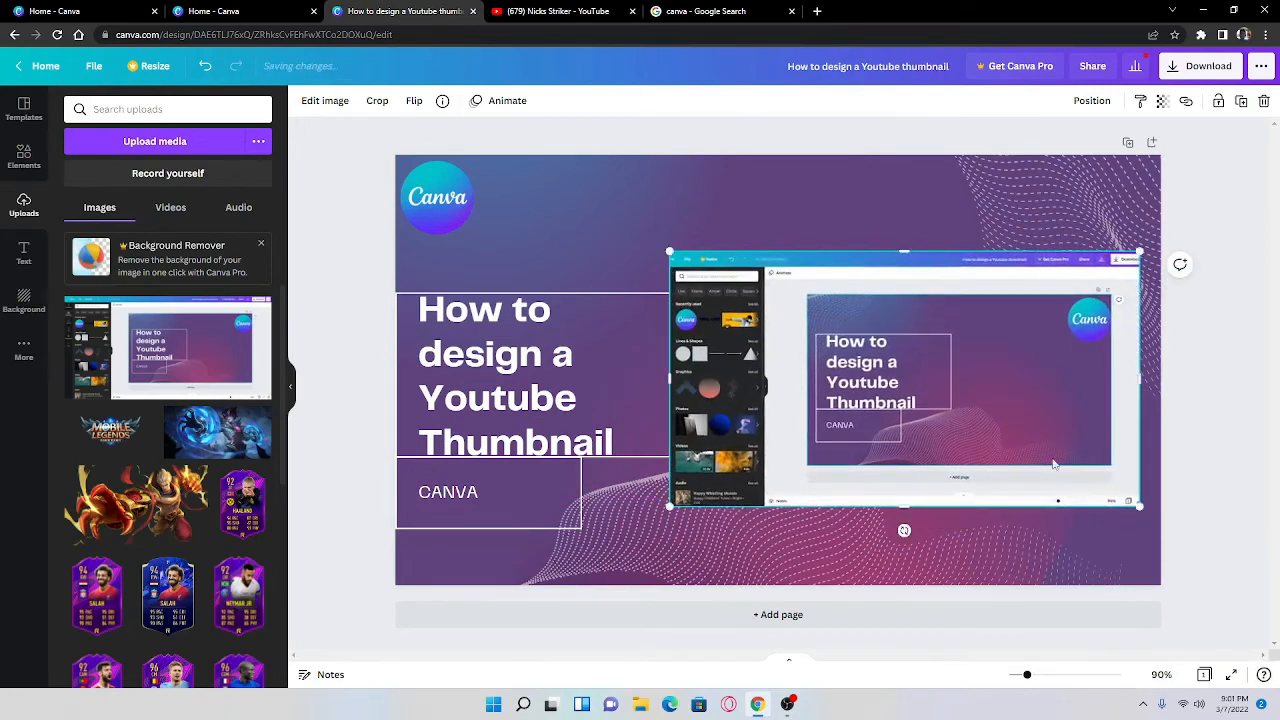
pyautogui.moveTo(1054, 463)
pyautogui.mouseDown()
pyautogui.moveTo(1043, 469)
pyautogui.moveTo(1057, 485)
pyautogui.mouseUp()
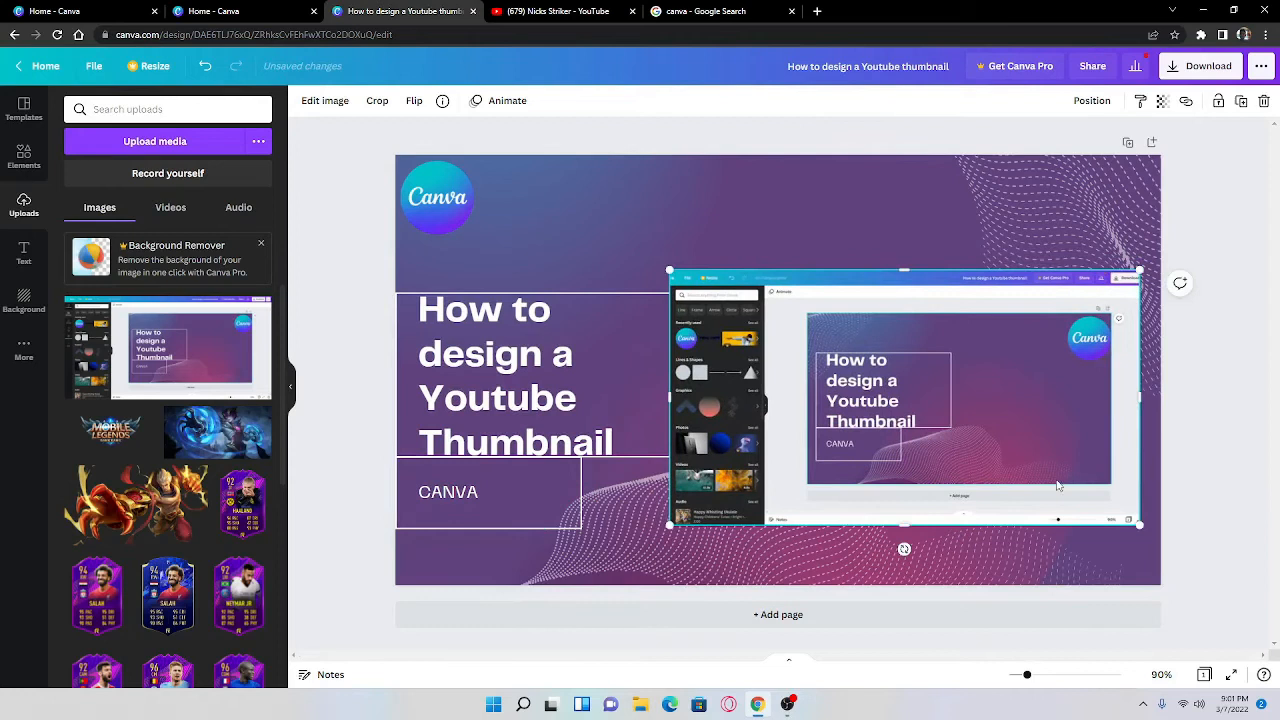
pyautogui.click(1198, 421)
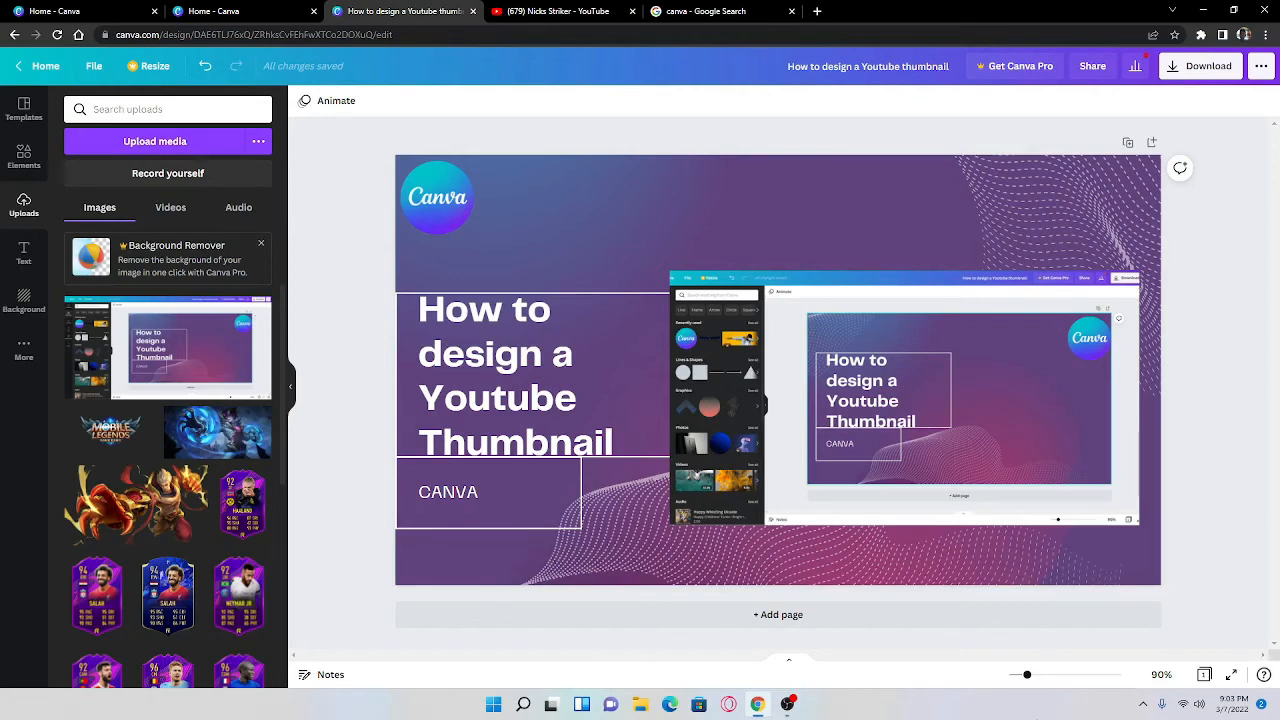
# Step: Add the yellow "HUGE SALE" font combination to the thumbnail and delete its "HUGE" line
pyautogui.click(22, 255)
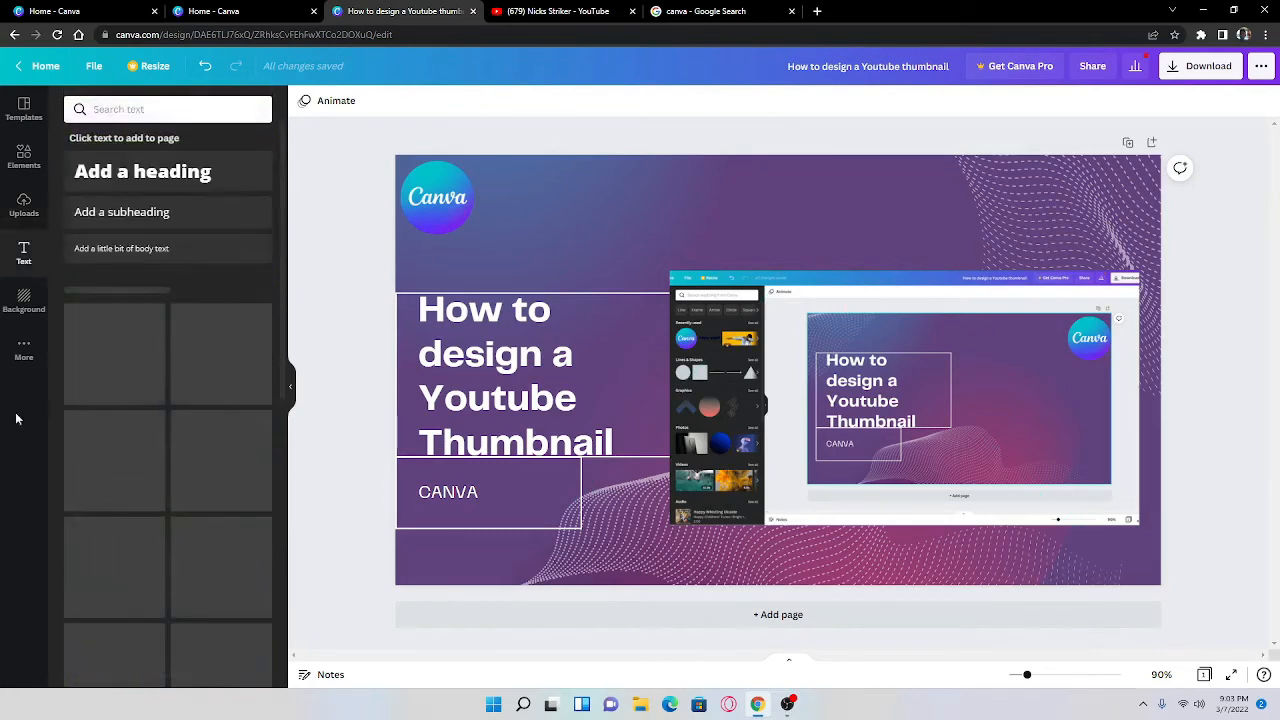
pyautogui.scroll(-2, 100, 385)
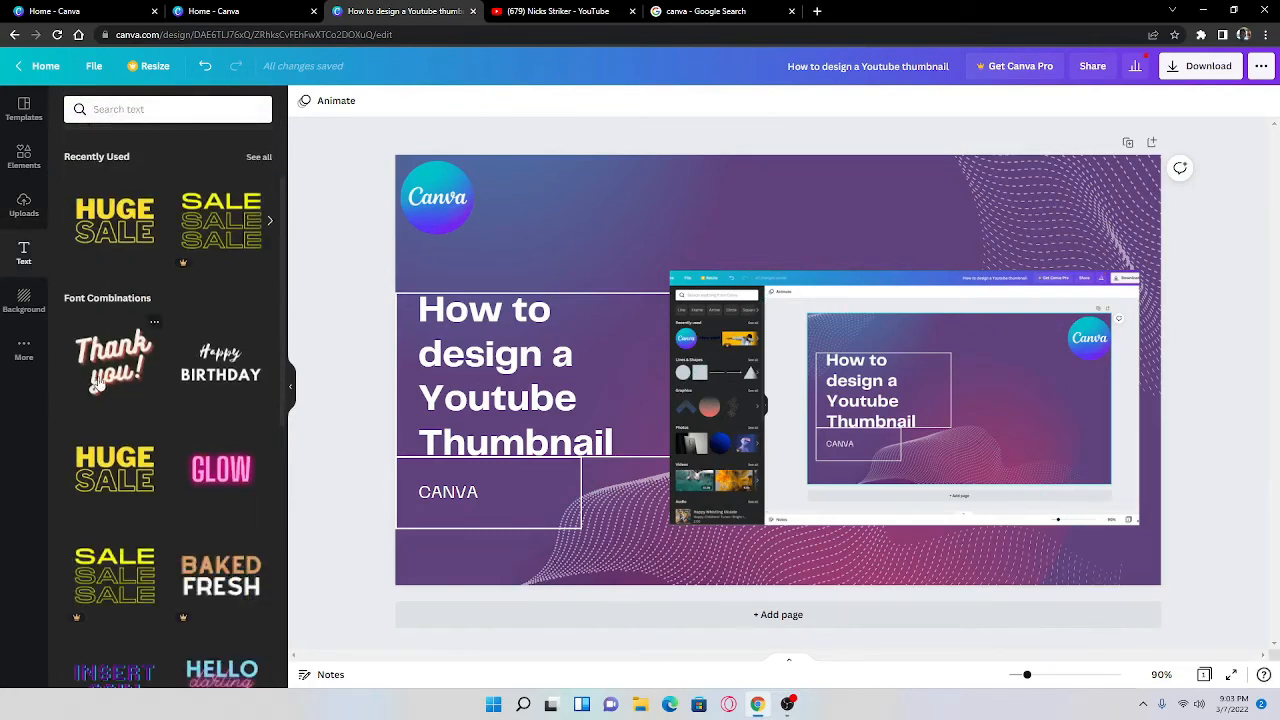
pyautogui.click(118, 238)
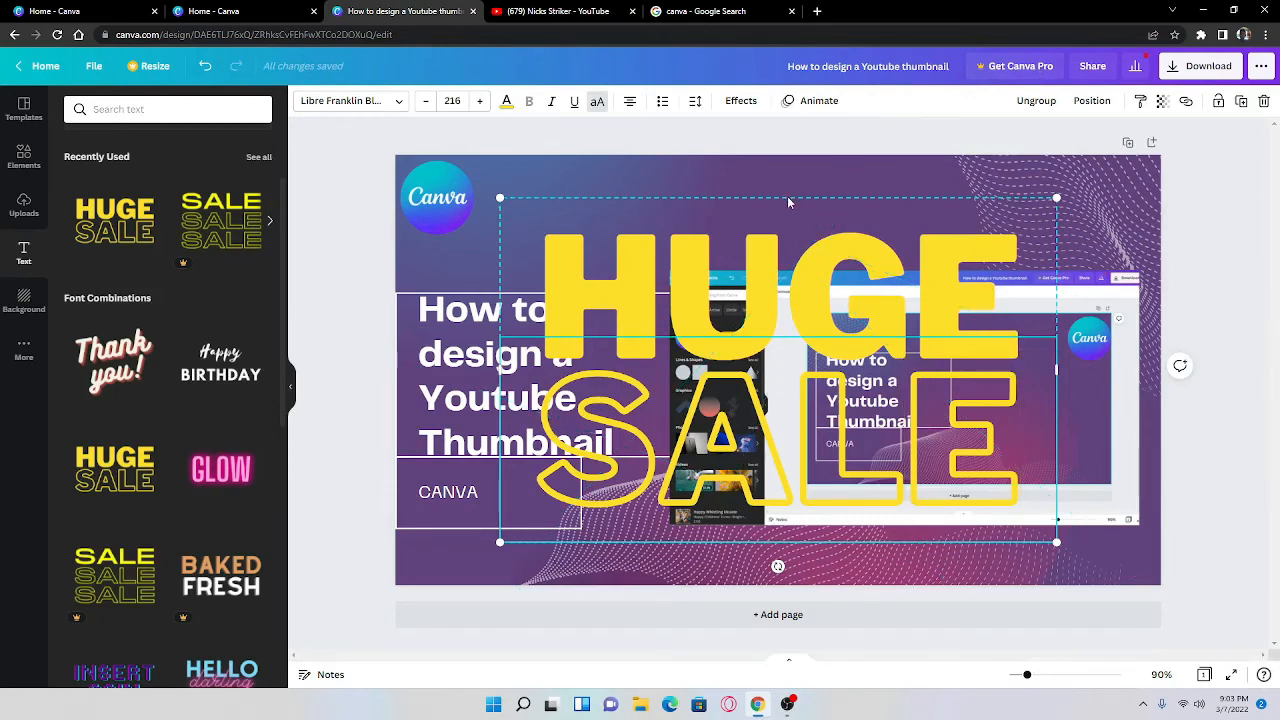
pyautogui.click(769, 239)
pyautogui.press('Delete')
pyautogui.press('Delete')
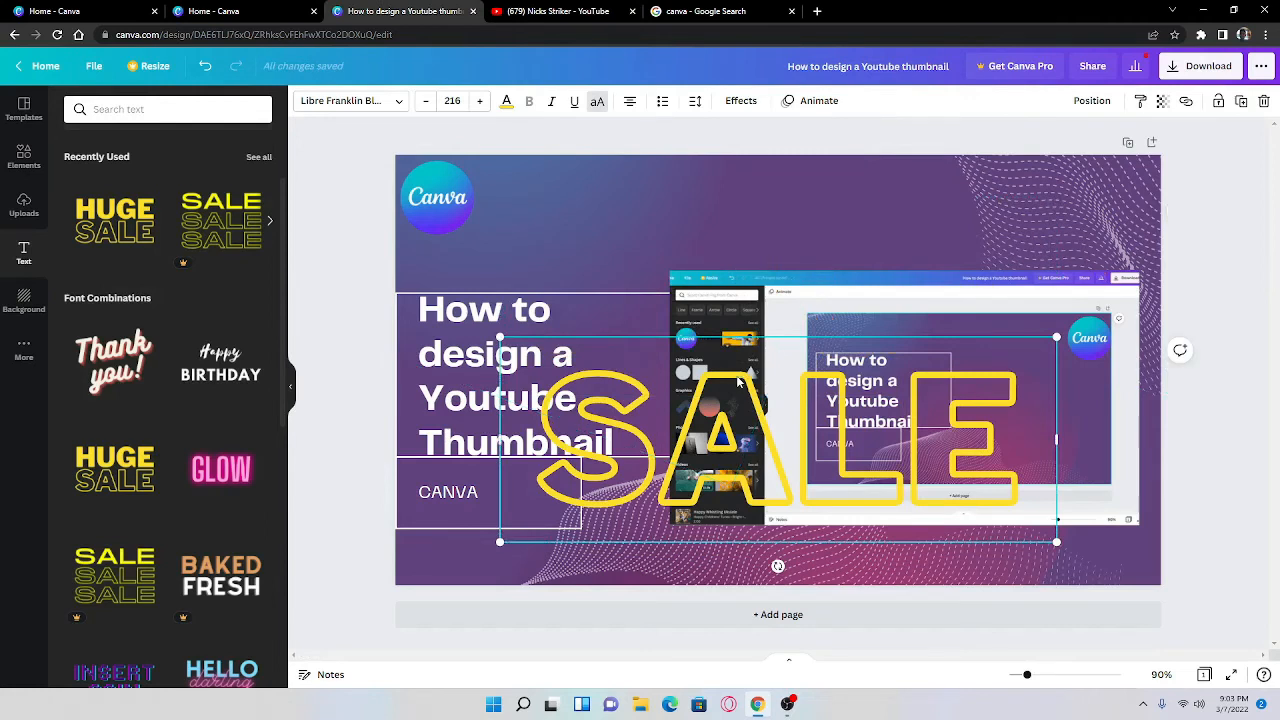